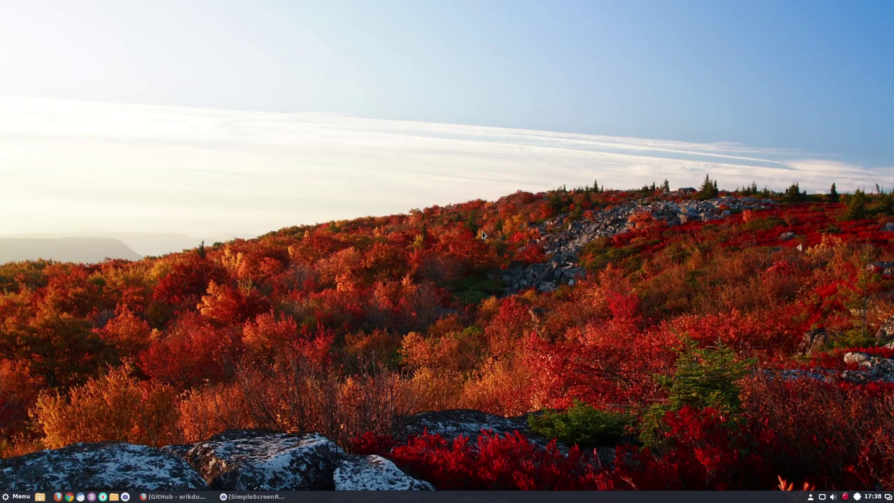
- Skim the ArchApricity GitHub README in Firefox, minimize the browser, and open the applications menu
left_click(174, 496)
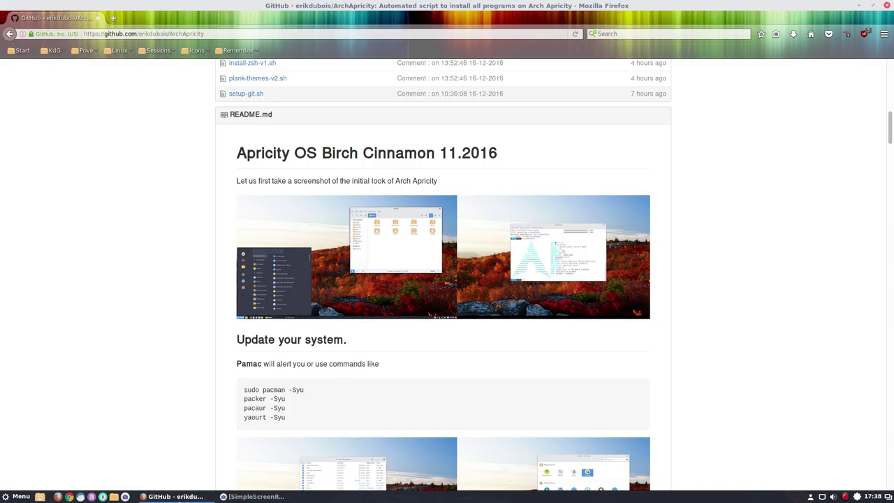
scroll(238, 210, "down", 1)
scroll(305, 179, "up", 1)
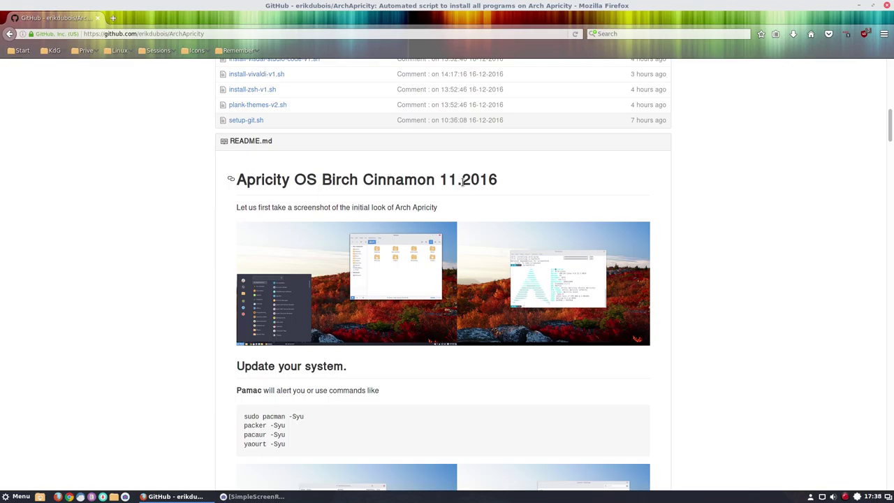
scroll(141, 322, "up", 4)
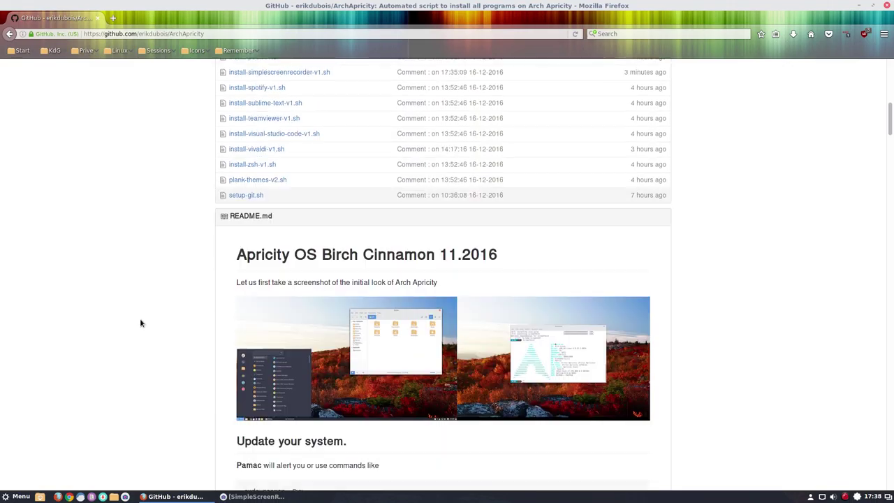
scroll(140, 322, "up", 7)
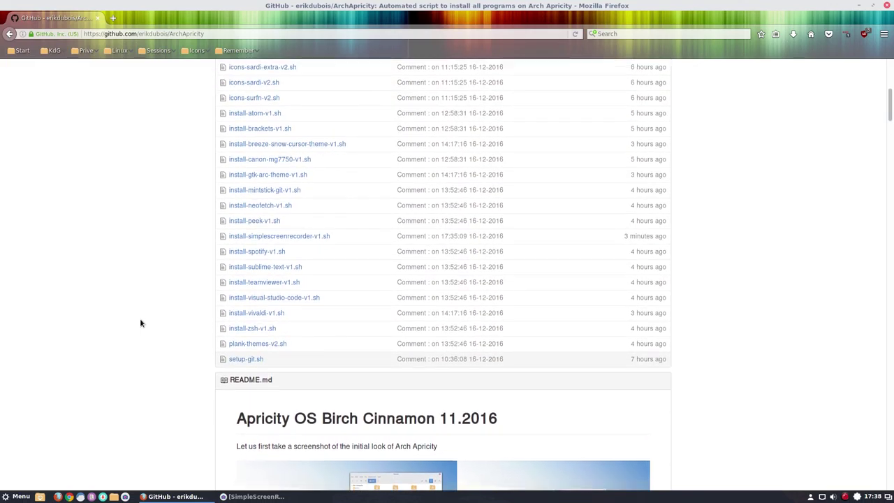
scroll(140, 323, "down", 15)
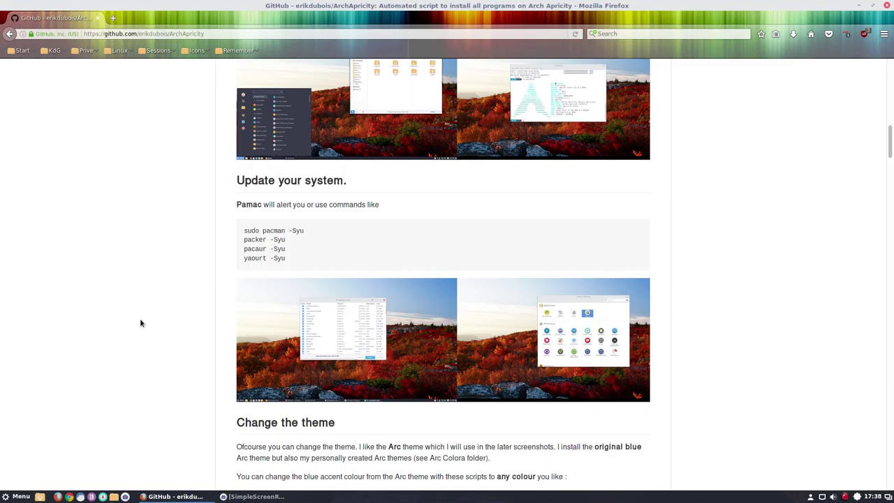
left_click(859, 6)
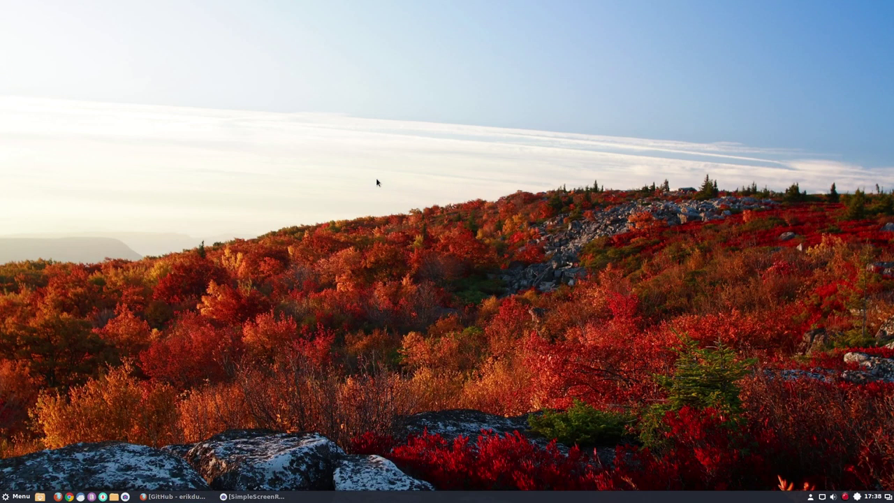
left_click(14, 496)
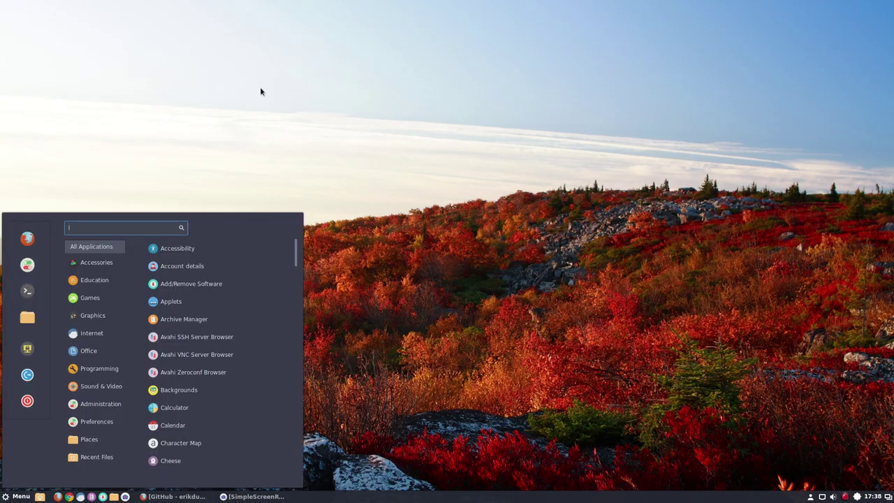
- Open a terminal, run screenfetch, and enlarge the window so the output fits
left_click(276, 98)
key("ctrl+alt+t")
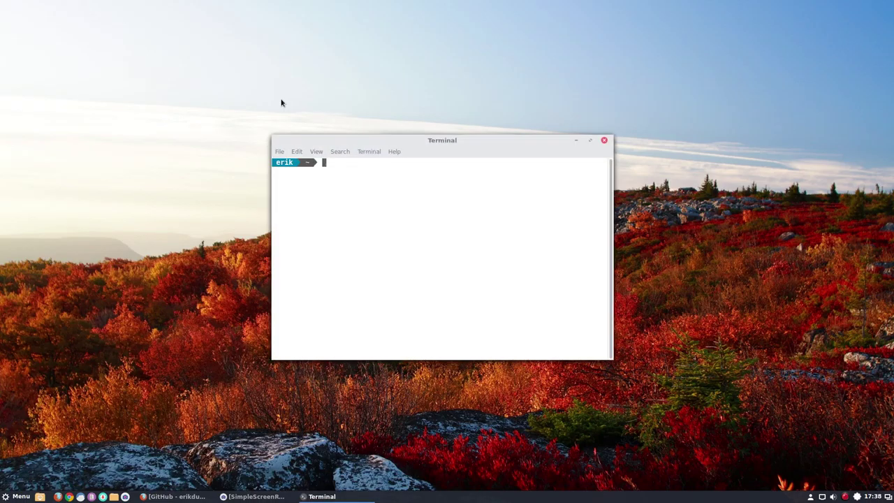
type("screenfetch")
key("Return")
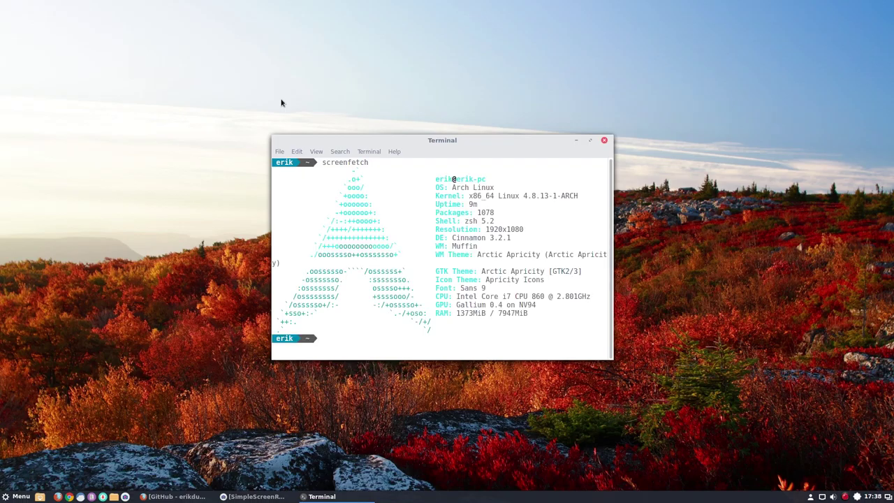
left_click_drag(614, 360, 682, 385)
- Type 'sudo pacman -S screenfetch' at the prompt, correcting the misspelled 'pacamn'
type("sudo pacamn")
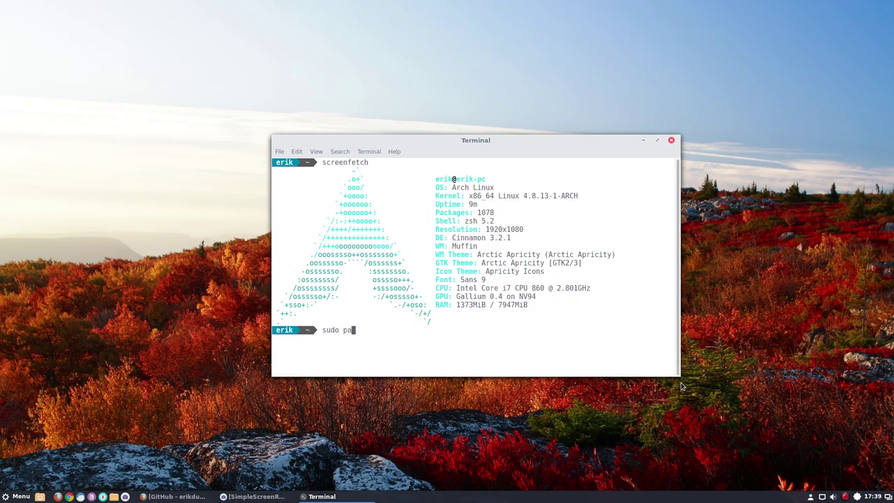
key("BackSpace")
key("BackSpace")
key("BackSpace")
key("BackSpace")
type("man -S screenfetch")
- Highlight kernel 4.8.13, zsh 5.2, Cinnamon 3.2.1, Arctic Apricity and Apricity Icons in the output
left_click_drag(523, 195, 552, 196)
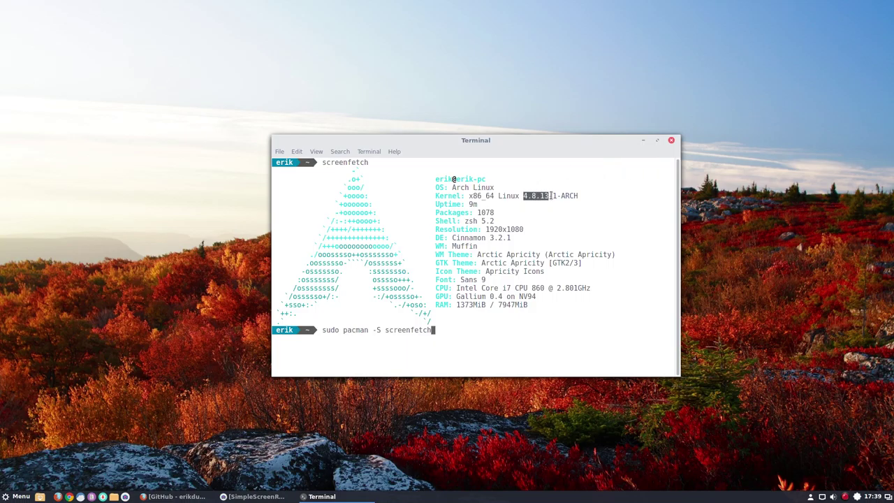
left_click(554, 196)
left_click_drag(464, 221, 495, 221)
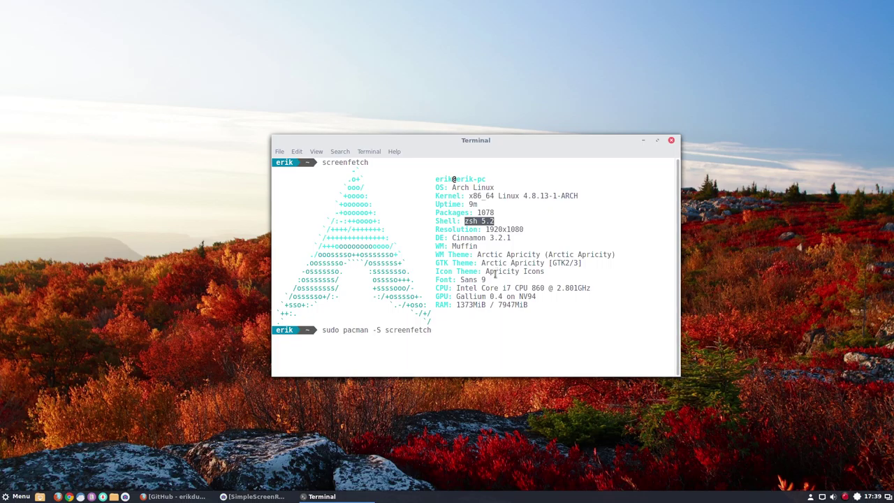
left_click_drag(450, 238, 545, 255)
left_click(469, 246)
left_click_drag(484, 263, 547, 262)
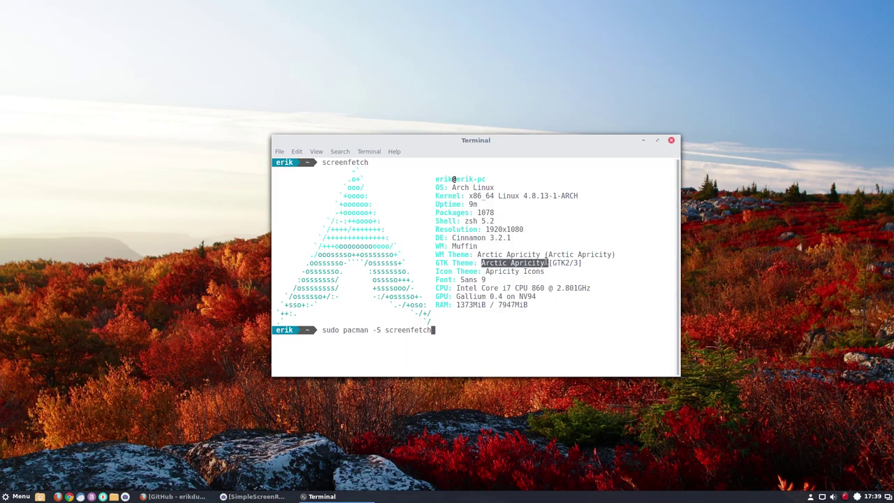
left_click(457, 271)
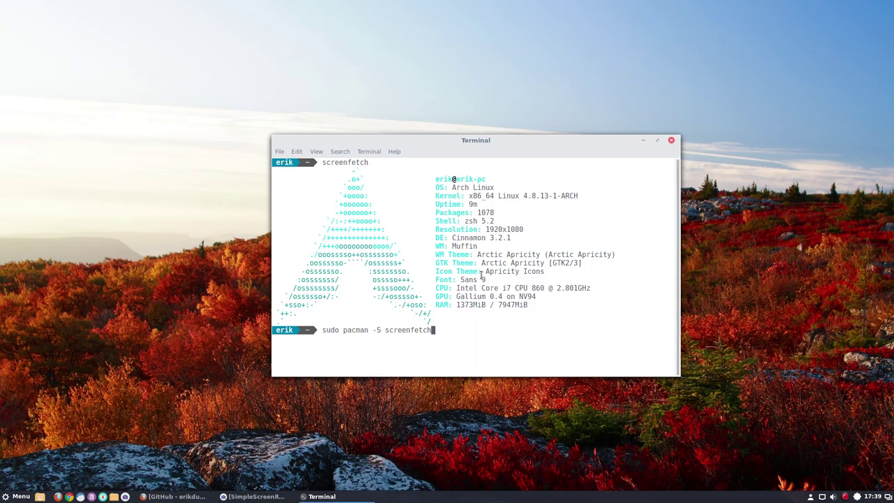
left_click_drag(487, 271, 546, 276)
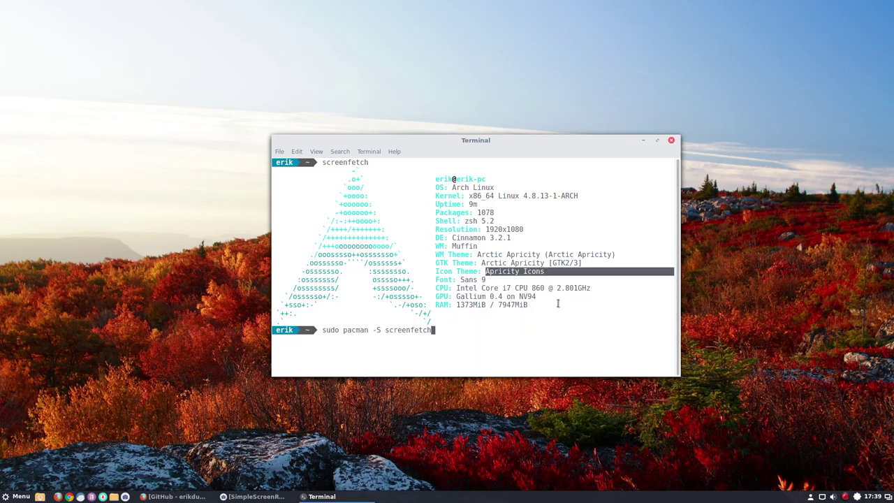
- Close the terminal and open the Home folder in the file manager
left_click(671, 141)
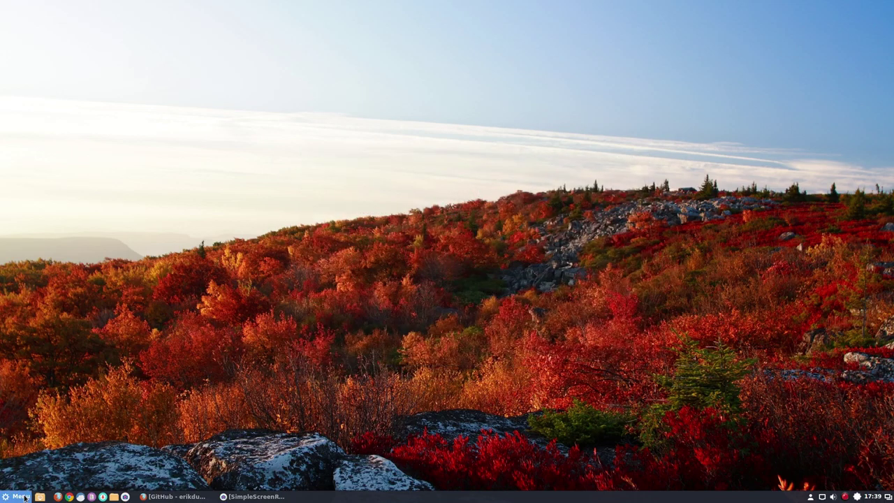
left_click(17, 496)
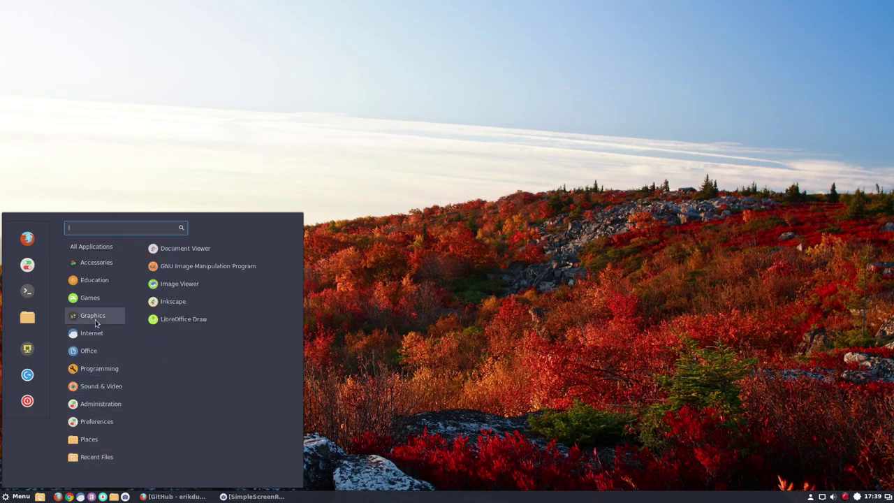
scroll(203, 350, "down", 10)
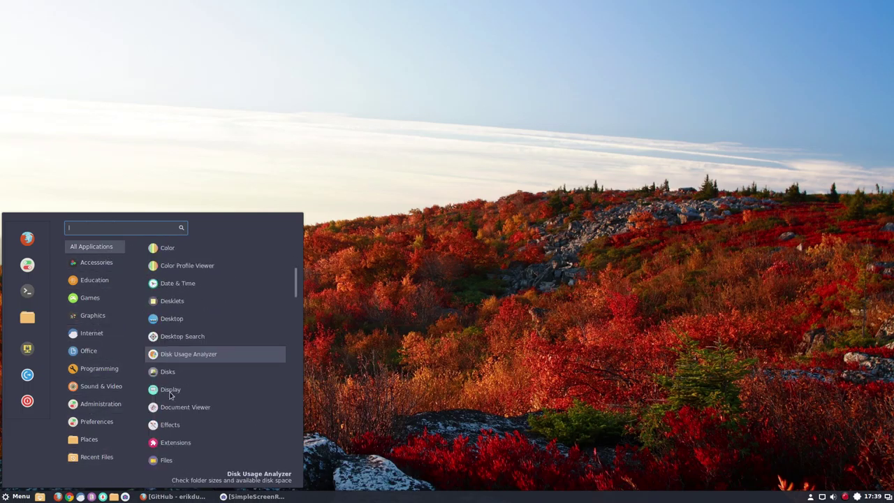
left_click(28, 317)
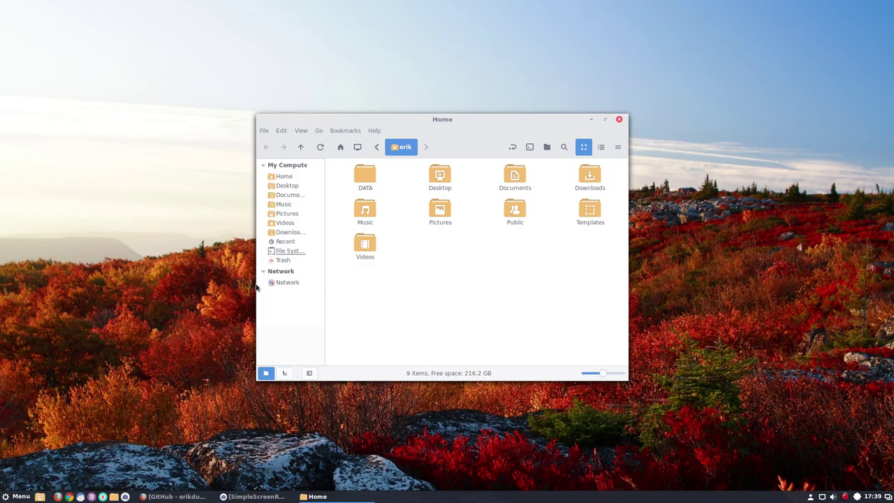
- Open System Settings and go to the Themes page
left_click(15, 496)
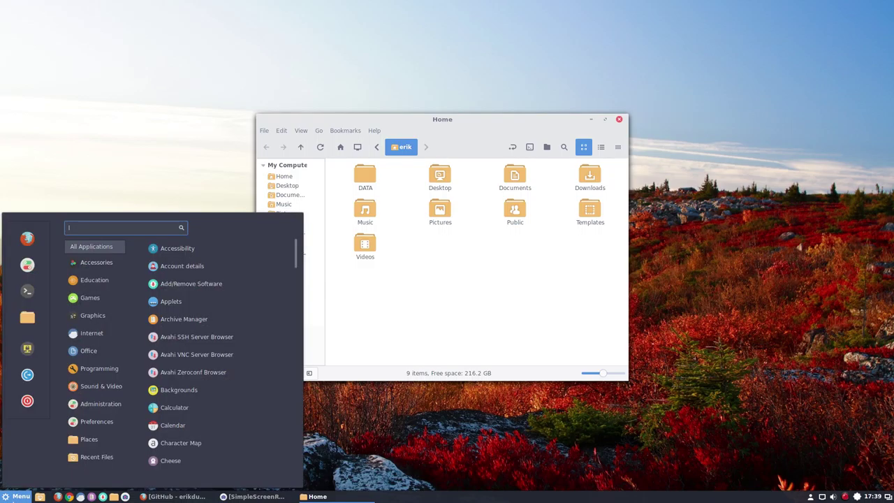
left_click(27, 264)
left_click(463, 178)
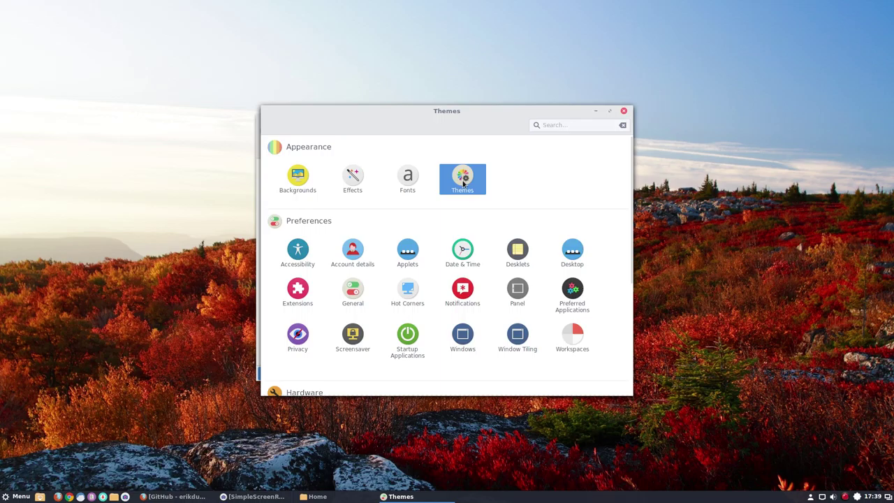
- Preview the window border, icon, controls, mouse pointer and desktop theme lists, changing nothing
left_click(548, 178)
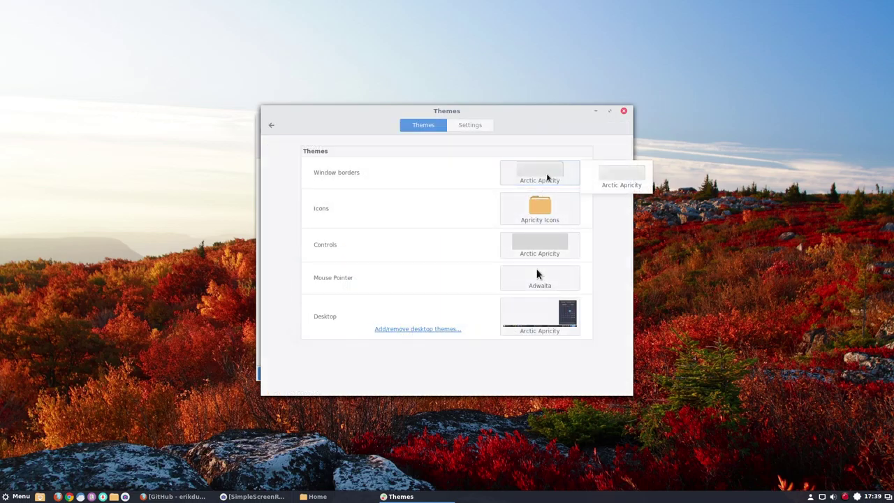
left_click(539, 207)
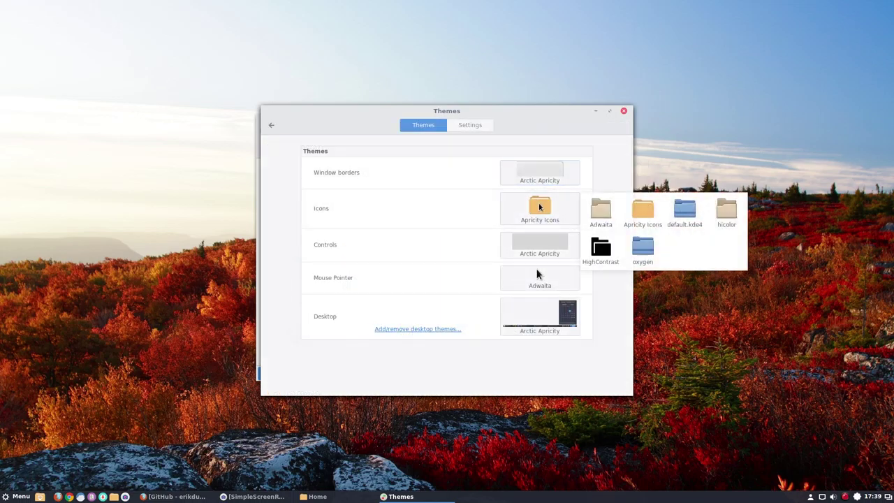
left_click(540, 240)
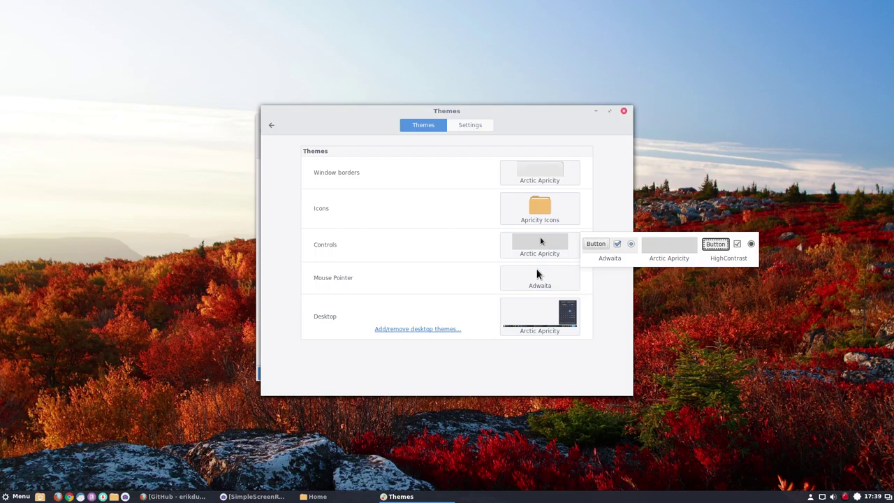
left_click(541, 283)
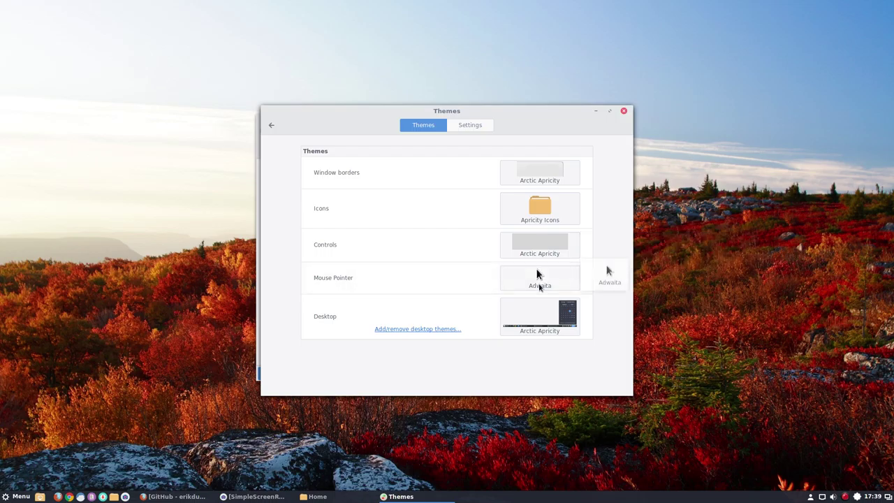
left_click(554, 325)
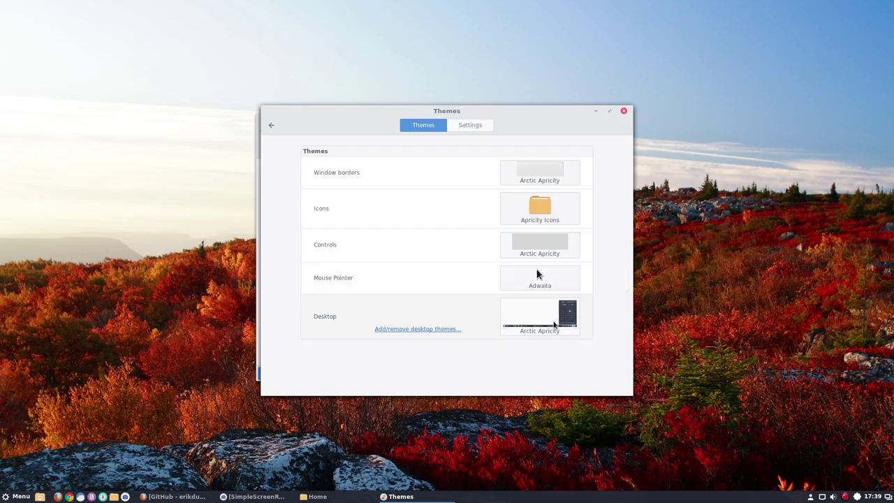
left_click(621, 128)
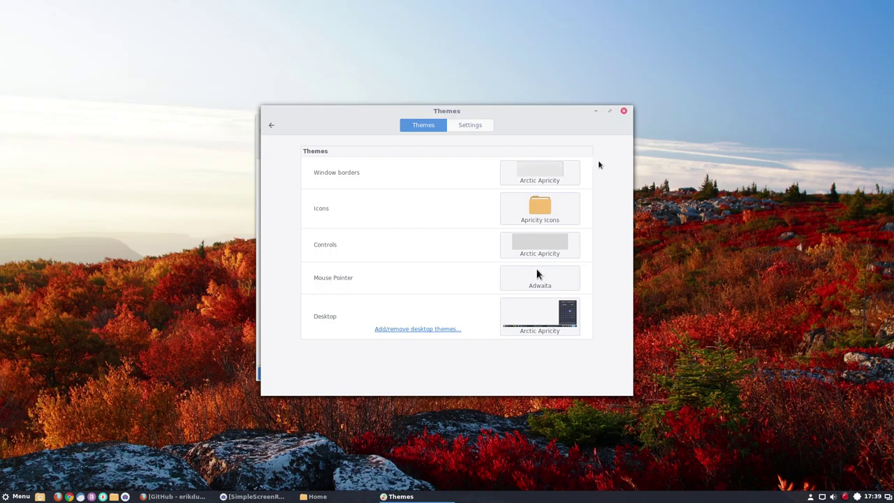
- Turn on 'Use a dark theme variant' in the Settings tab, then return to the Themes list
left_click(479, 130)
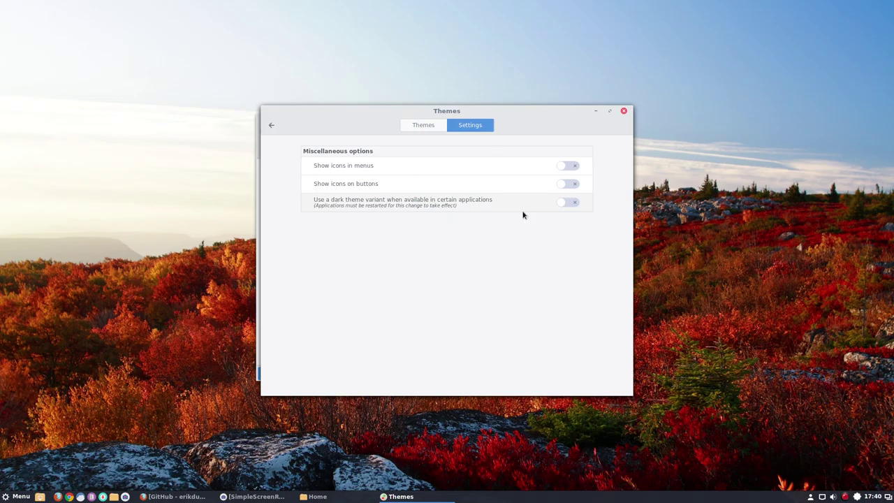
left_click(568, 203)
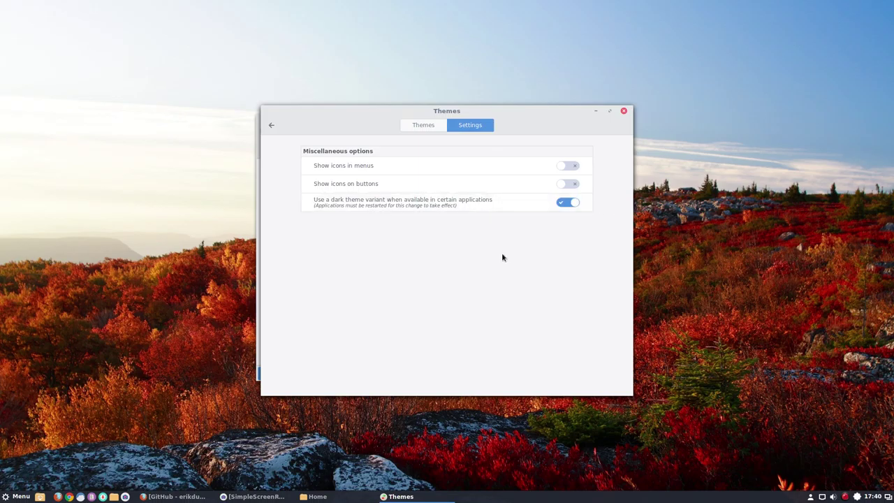
left_click(420, 126)
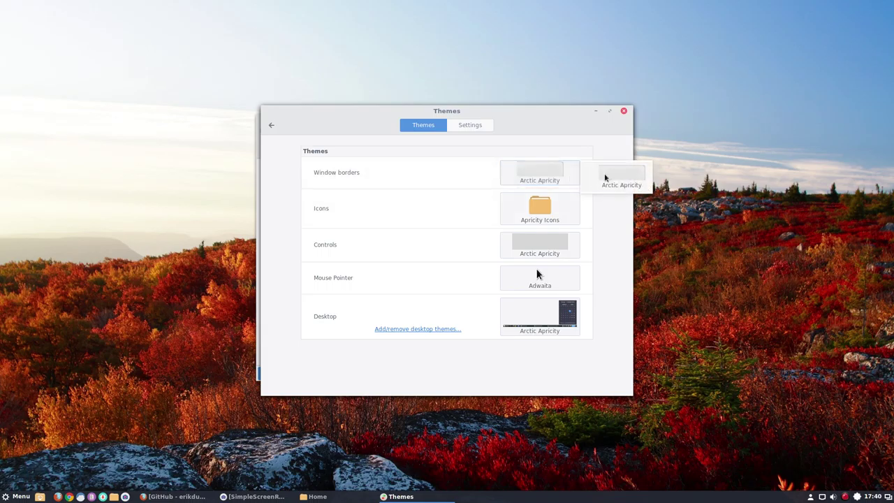
- Scroll Firefox through the Sardi, Sardi-extra and Aureola sections, minimize it, and close the Home window
left_click(624, 112)
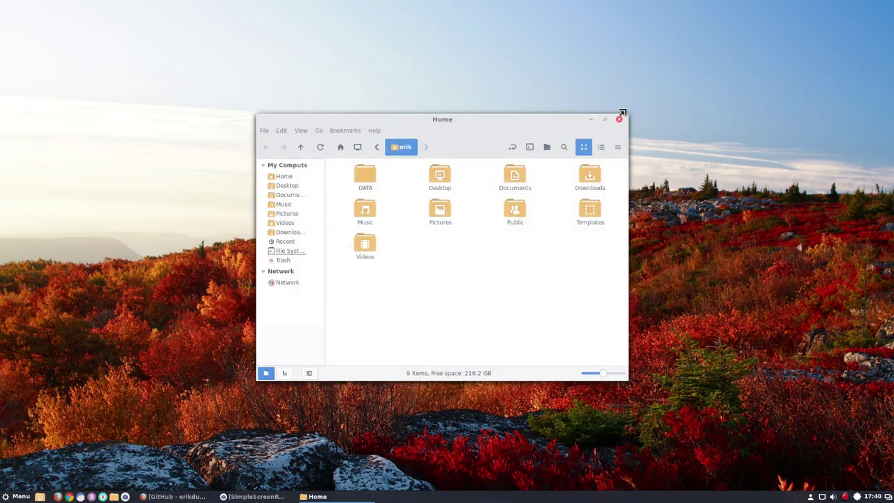
left_click(175, 496)
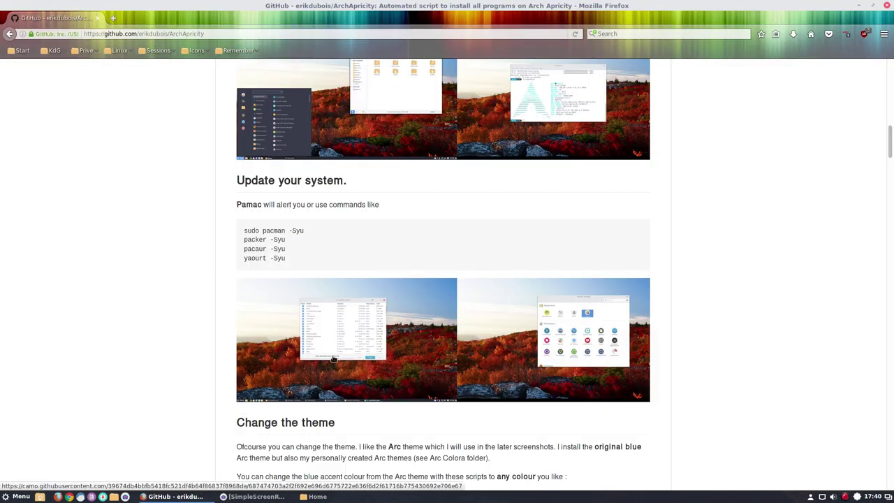
scroll(333, 359, "down", 10)
scroll(333, 359, "down", 15)
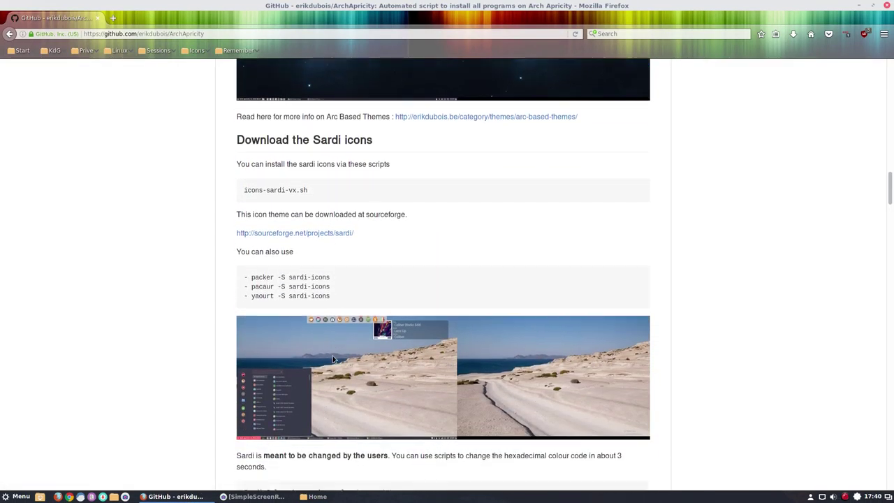
scroll(334, 359, "down", 11)
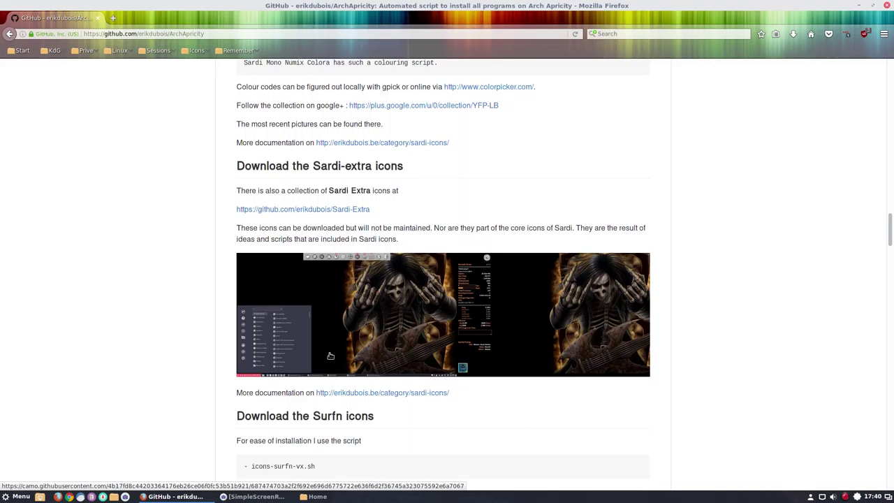
scroll(329, 353, "down", 8)
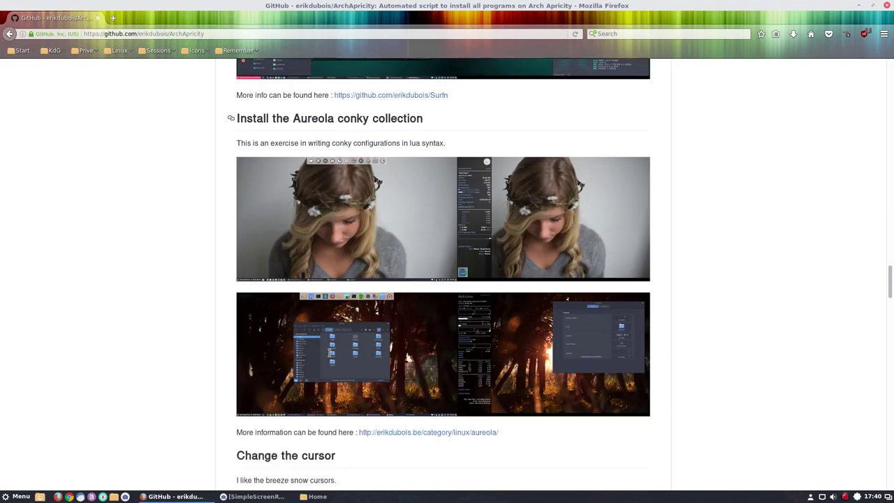
scroll(329, 352, "up", 20)
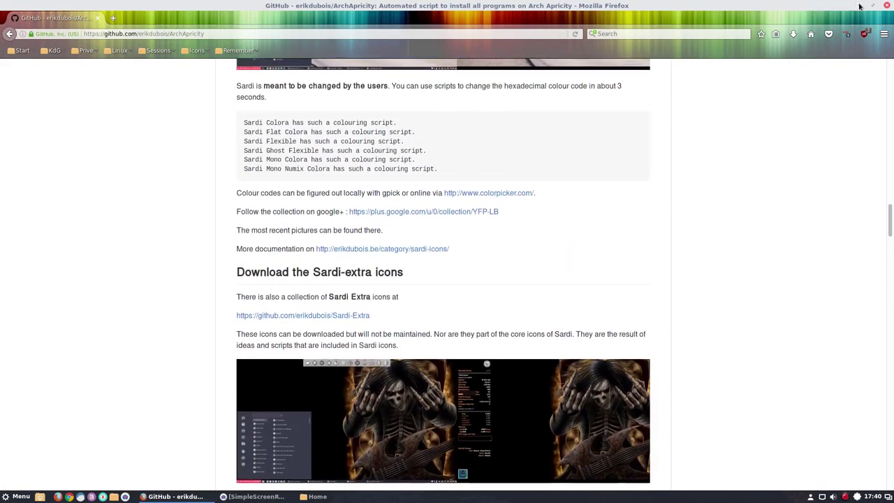
left_click(859, 5)
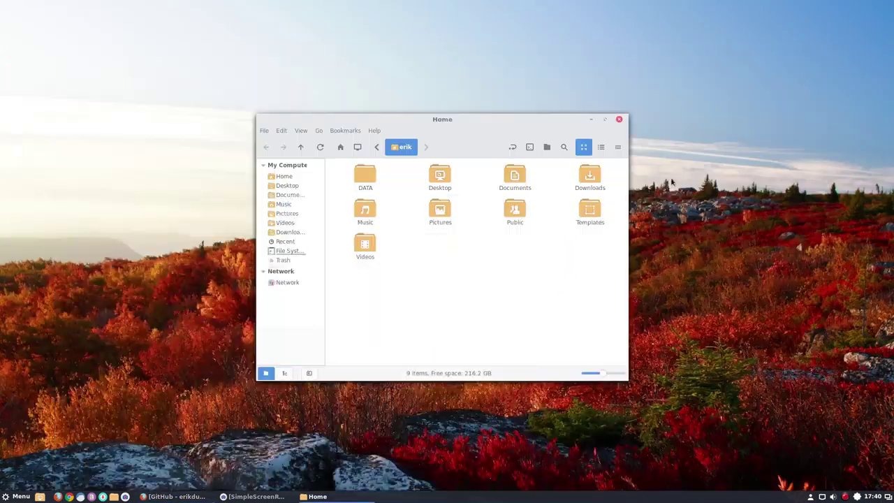
left_click(619, 119)
- Open System Settings from the menu, scroll through its categories, close it, then open the Home folder
left_click(12, 498)
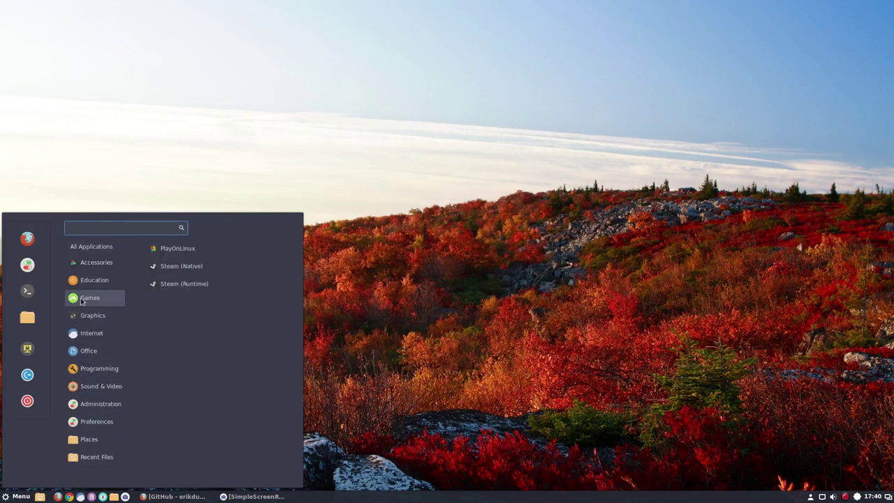
scroll(186, 296, "down", 20)
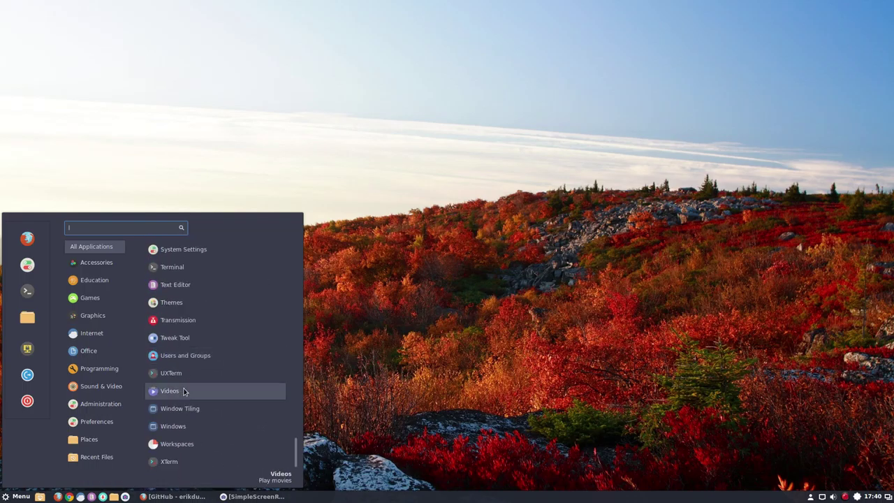
left_click(28, 265)
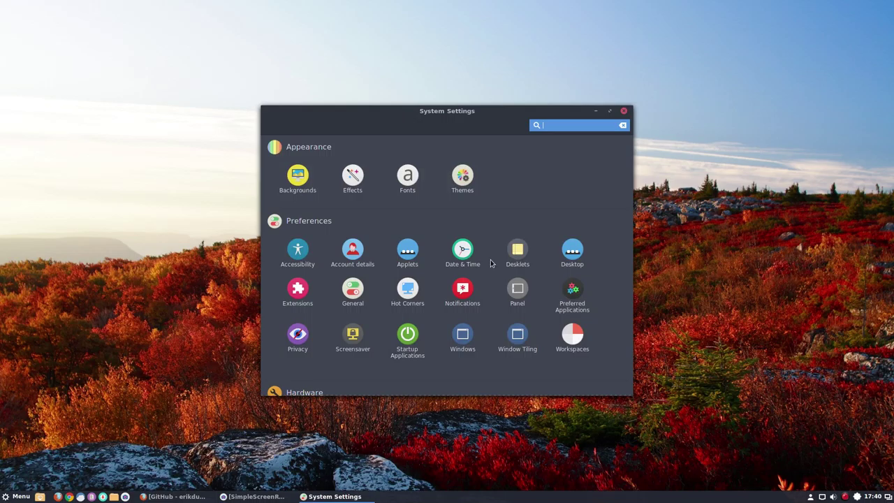
scroll(566, 261, "down", 5)
scroll(469, 360, "up", 1)
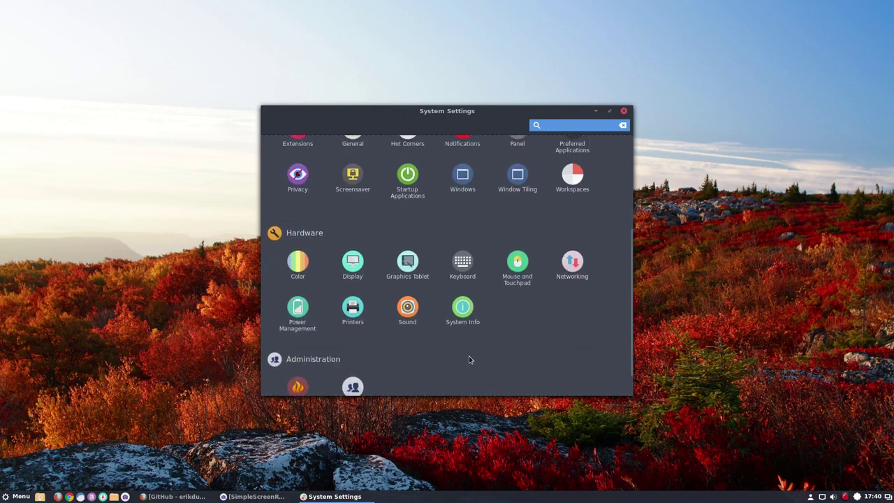
scroll(469, 360, "up", 3)
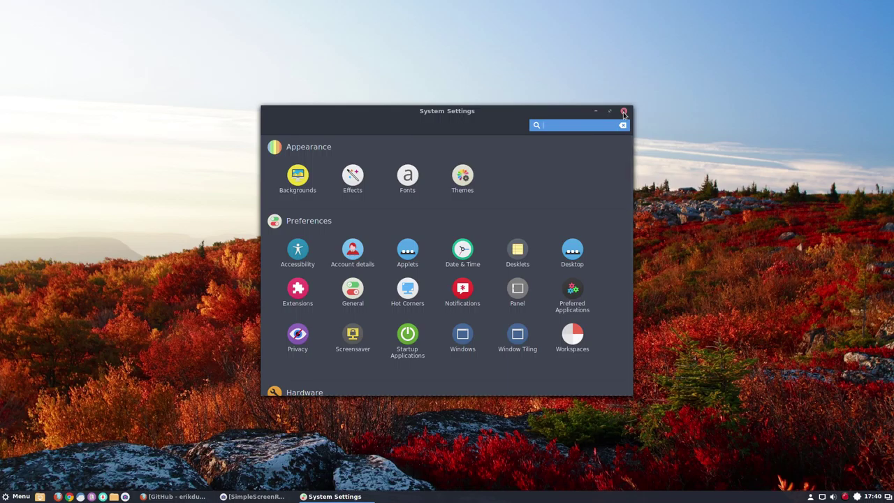
left_click(625, 112)
left_click(114, 497)
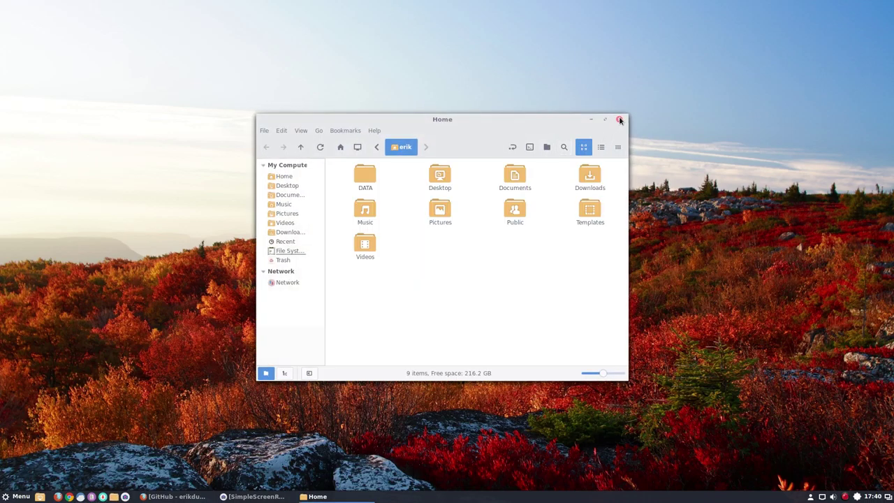
- View the Toolbar tab of Nemo's File Management Preferences, close Nemo, and open the applications menu
left_click(281, 131)
left_click(313, 346)
left_click(555, 129)
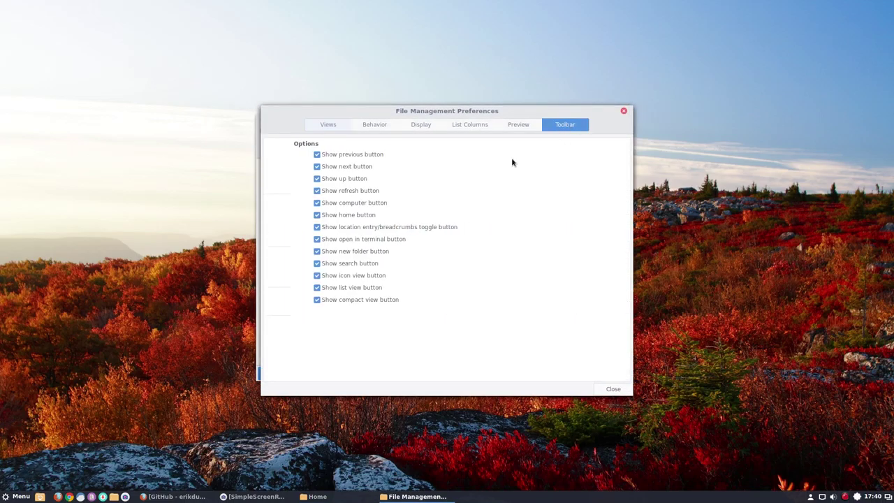
left_click(623, 111)
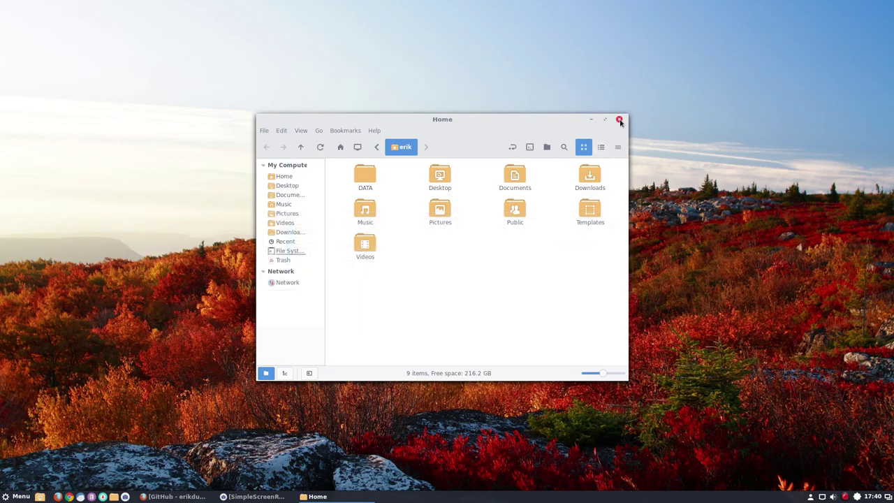
left_click(620, 120)
left_click(15, 496)
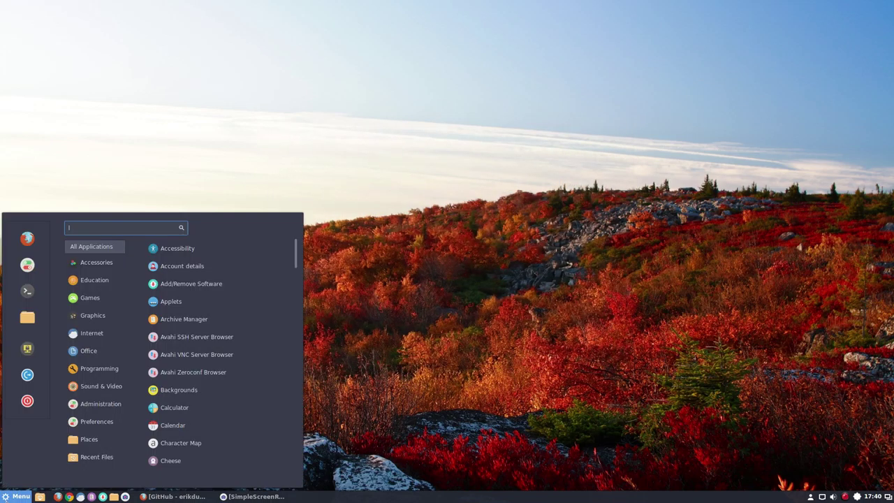
mouse_move(68, 455)
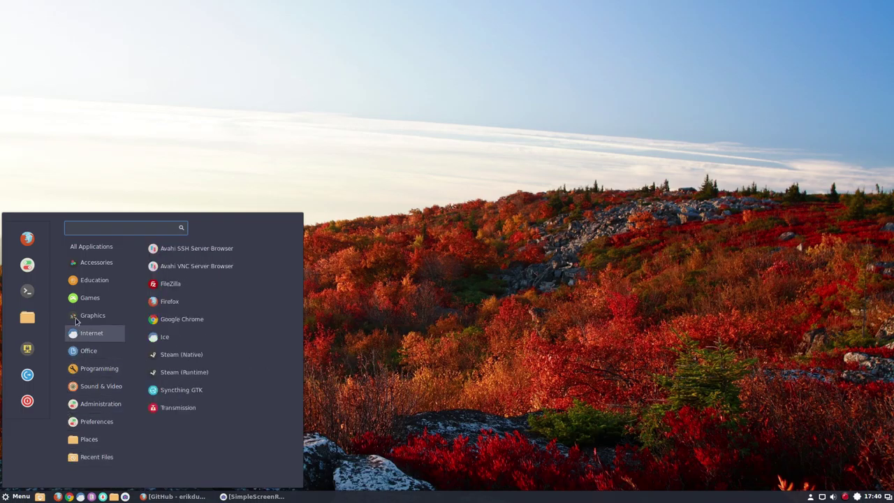
- Open System Settings and enlarge its window until the Hardware and Administration categories show
left_click(27, 265)
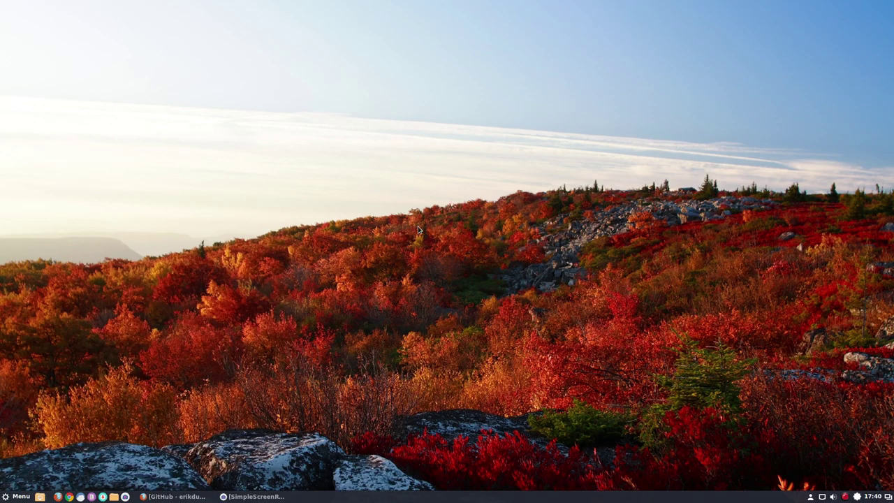
scroll(420, 325, "down", 3)
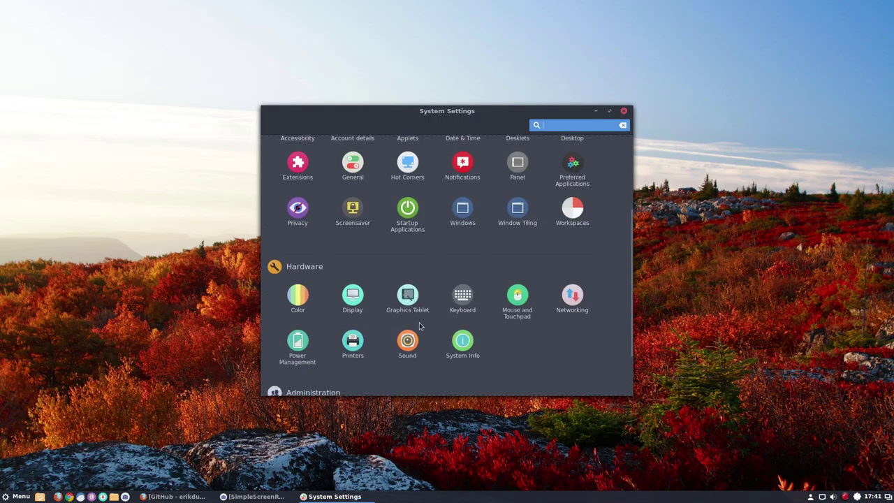
left_click_drag(633, 397, 765, 466)
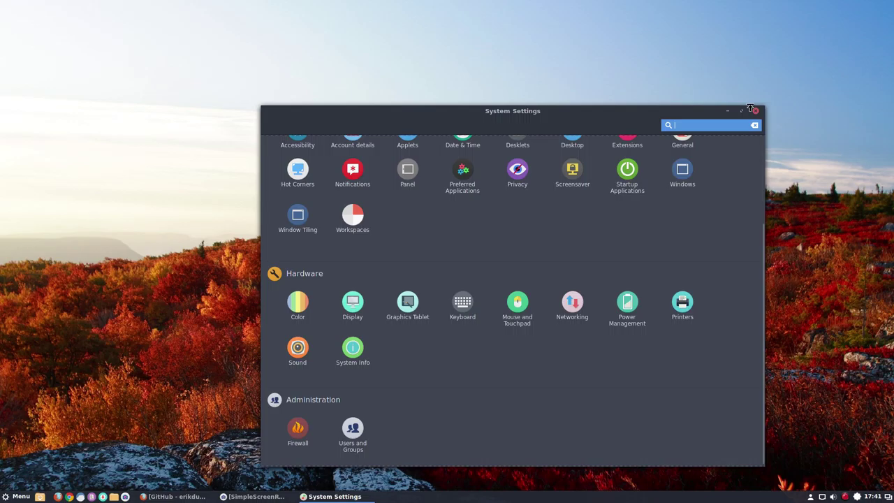
left_click(536, 51)
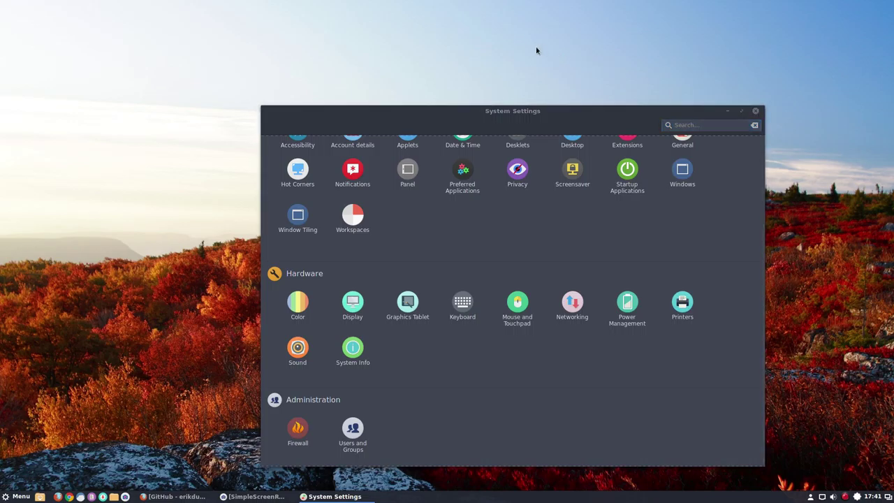
- Run screenfetch in a new terminal, move it top-left and widen it, select '3.2.1', then close it
key("ctrl+alt+t")
type("sc")
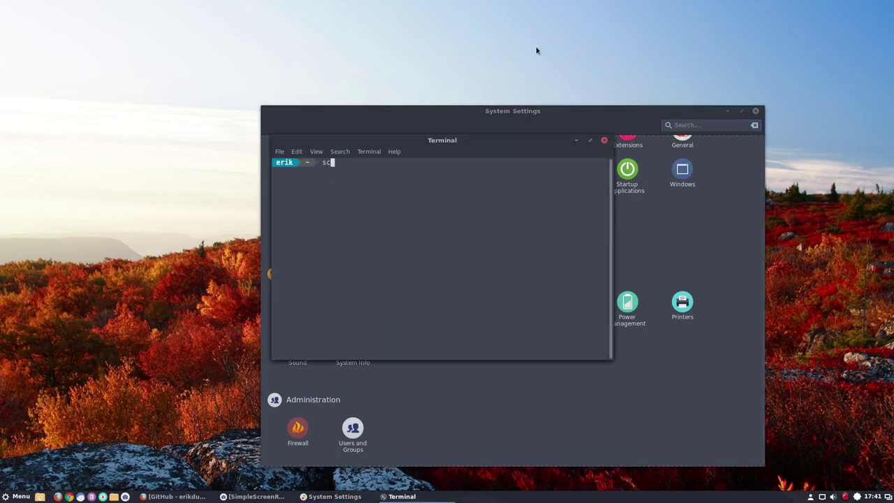
type("reenfetch")
key("Return")
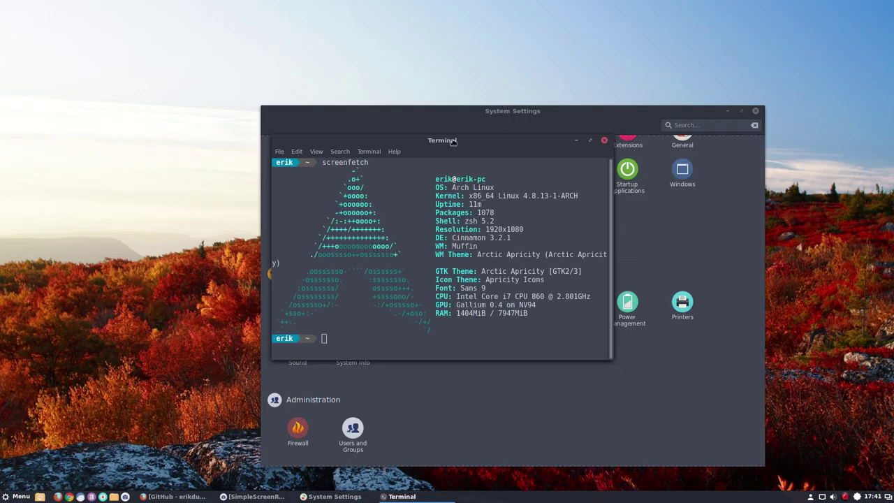
left_click_drag(477, 139, 262, 44)
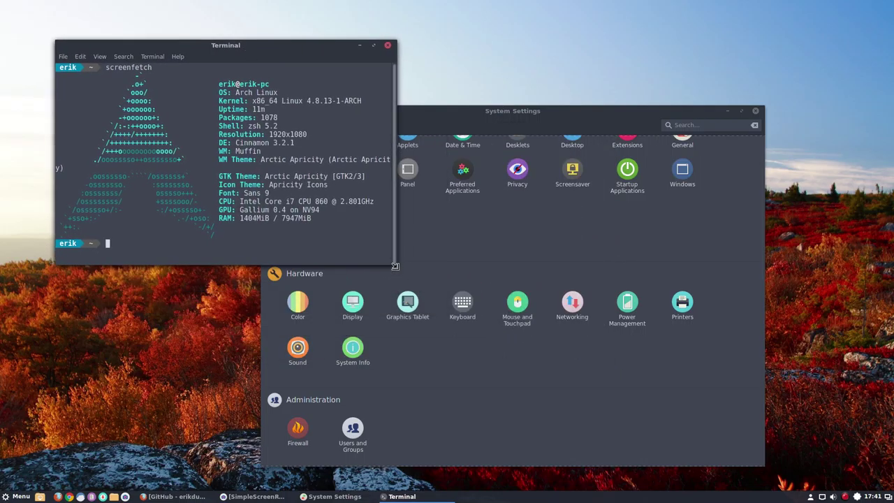
left_click_drag(394, 266, 480, 282)
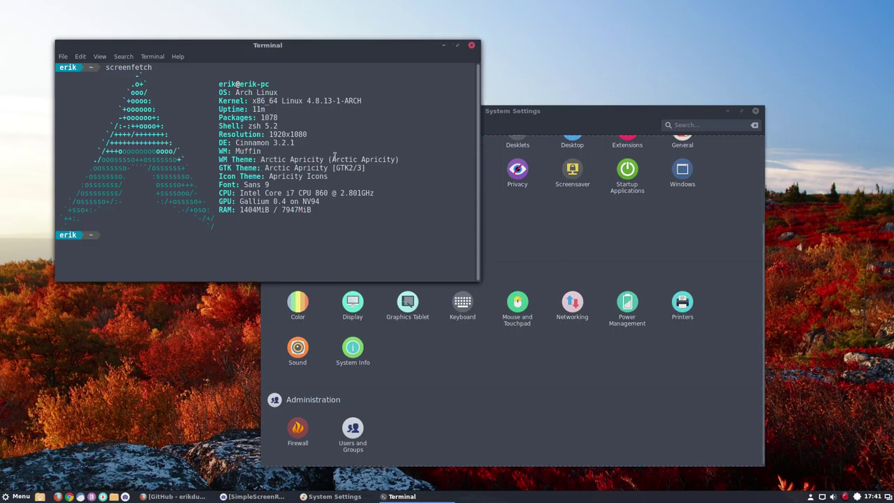
left_click_drag(273, 143, 297, 143)
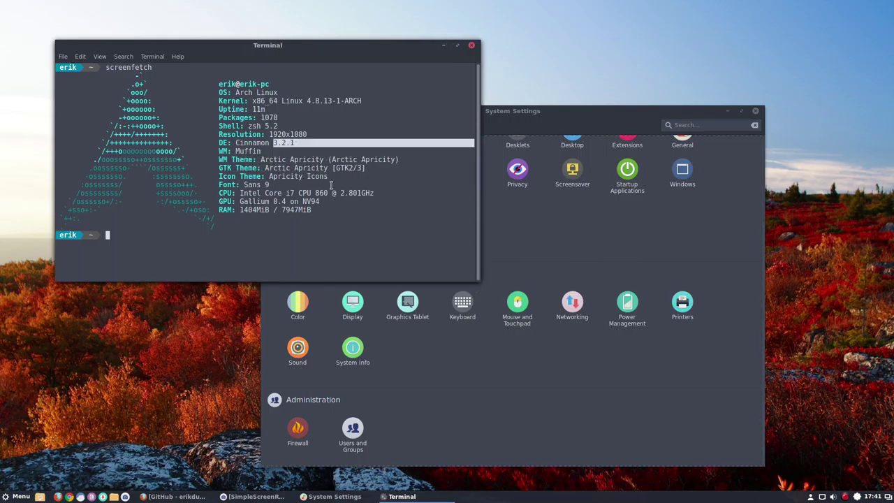
left_click(472, 46)
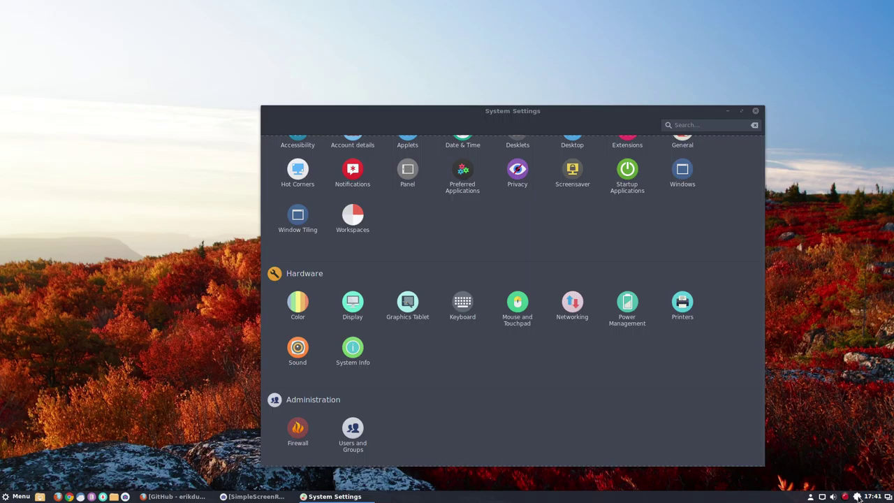
- Open Pamac from the update notifier, show About Pamac (version 4.1.0-2), then open a terminal
right_click(858, 496)
left_click(829, 459)
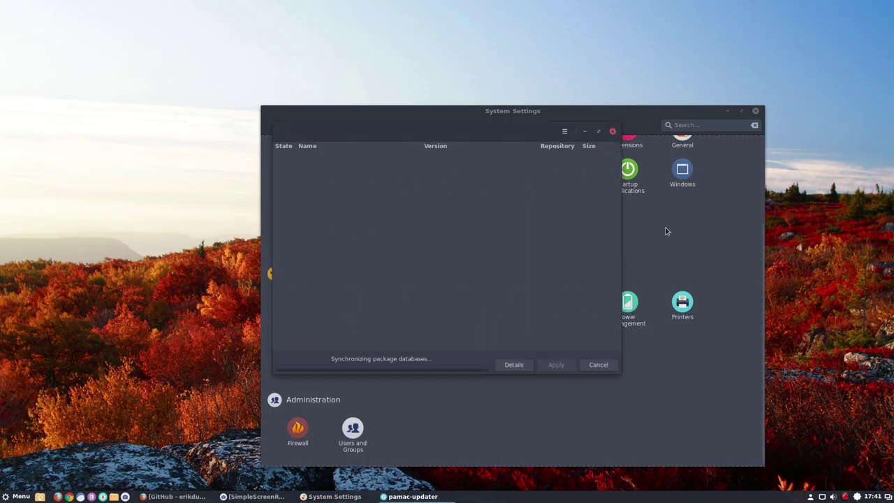
left_click(565, 131)
left_click(550, 200)
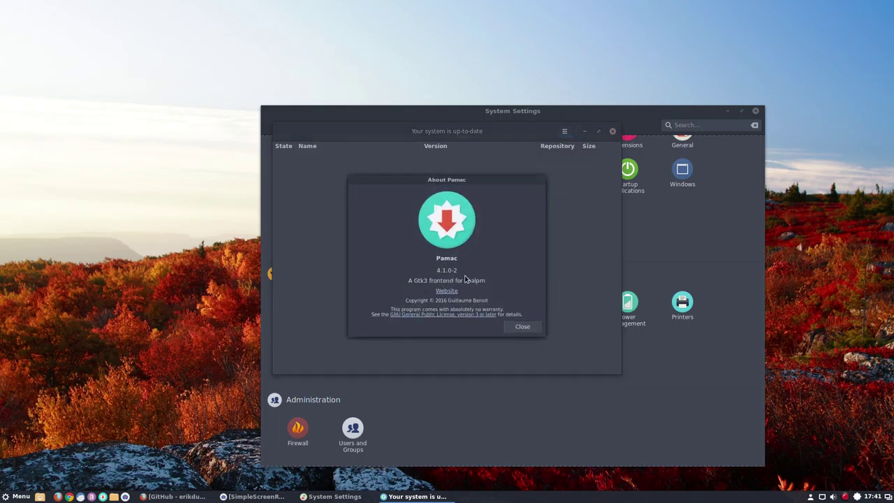
key("ctrl+alt+t")
- Run sudo pacman -Syu, confirm nothing needs upgrading, then close the terminal and About Pamac box
type("sudo")
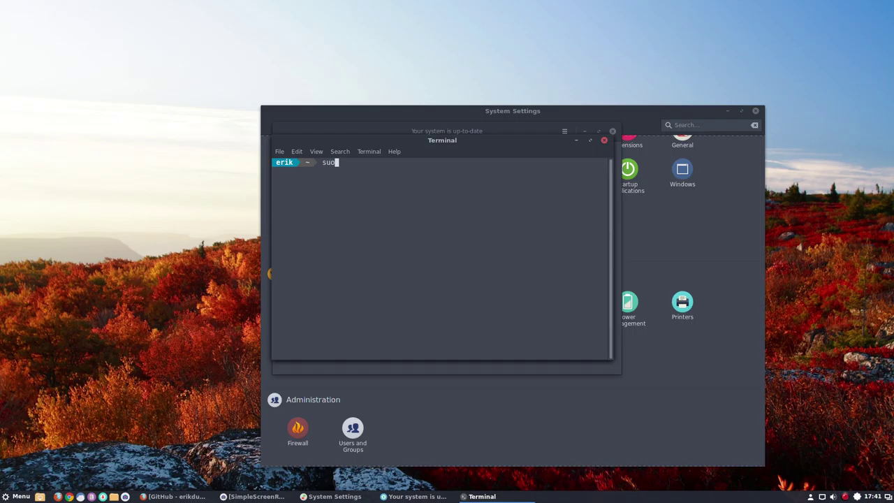
type(" pacman -Syu")
key("Return")
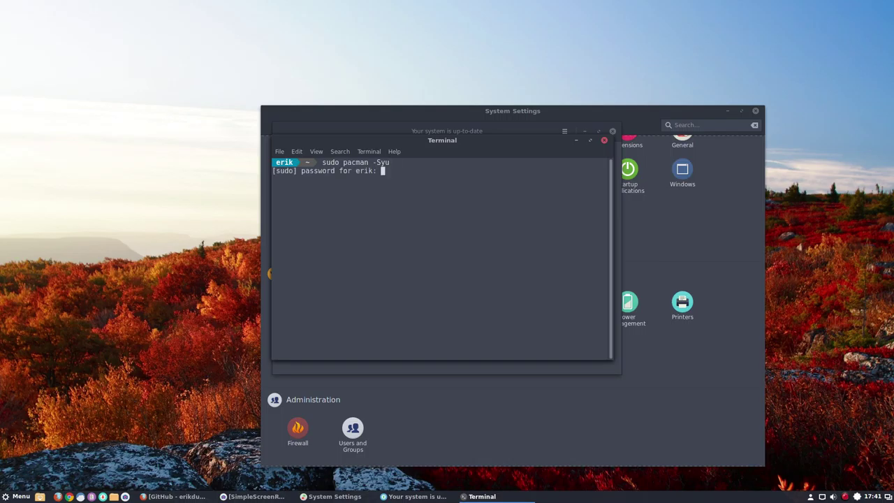
key("Return")
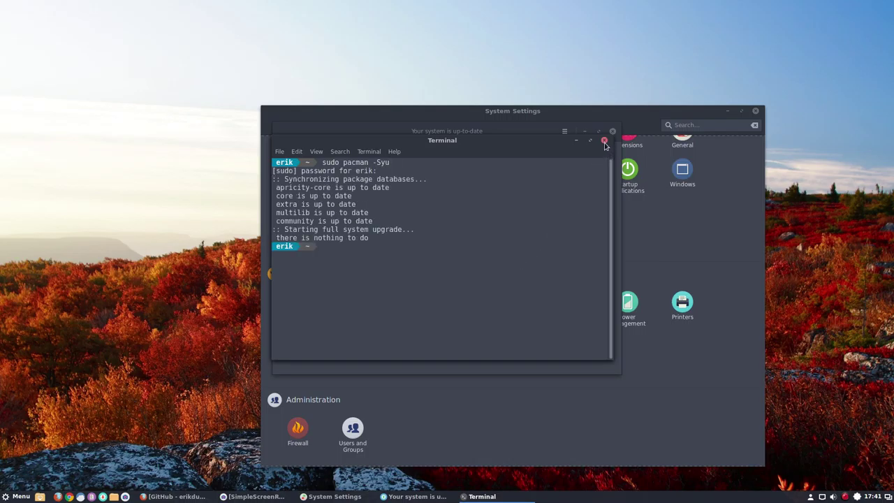
left_click(604, 141)
left_click(523, 327)
- Close the Pamac window, browse the System Settings categories, and open Window Tiling
left_click(612, 131)
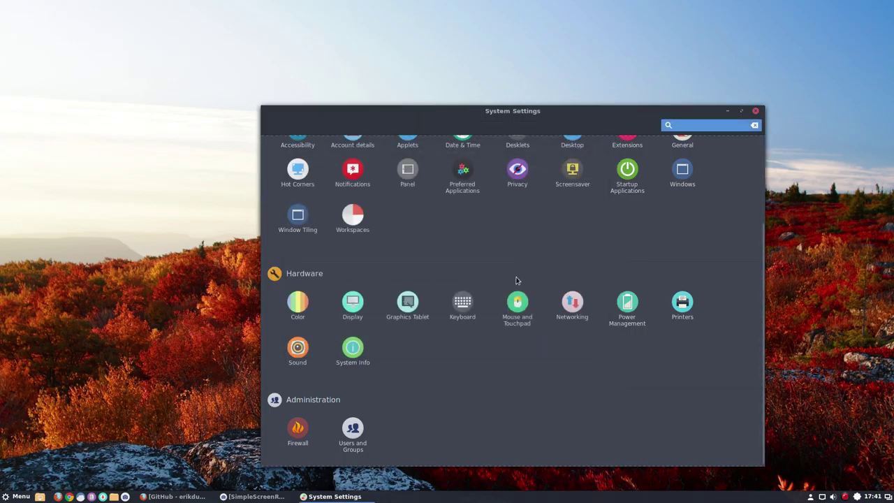
scroll(477, 408, "up", 1)
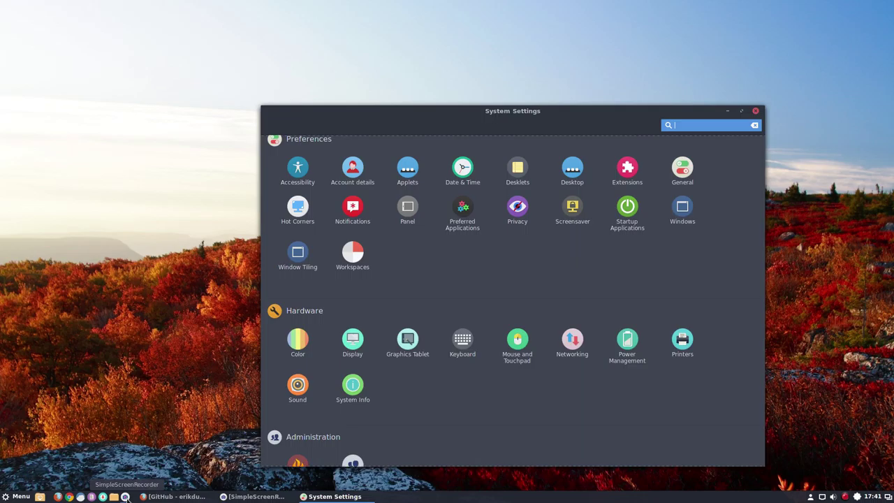
left_click(601, 395)
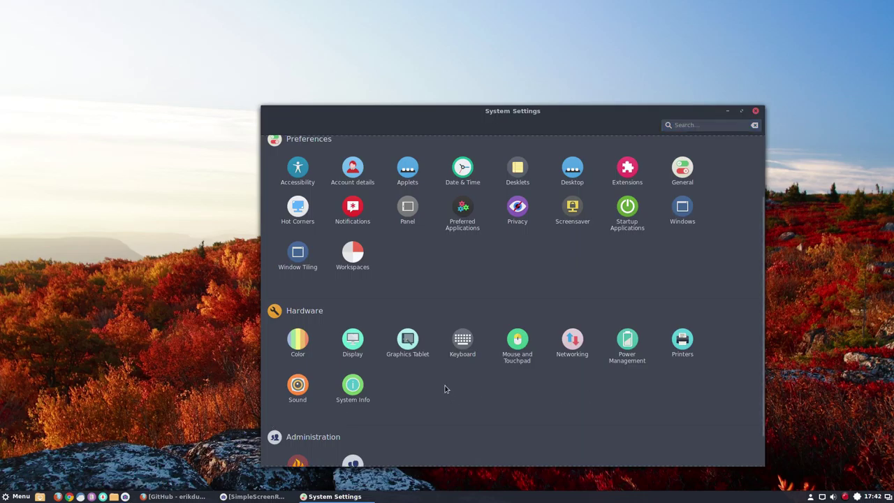
scroll(446, 389, "up", 3)
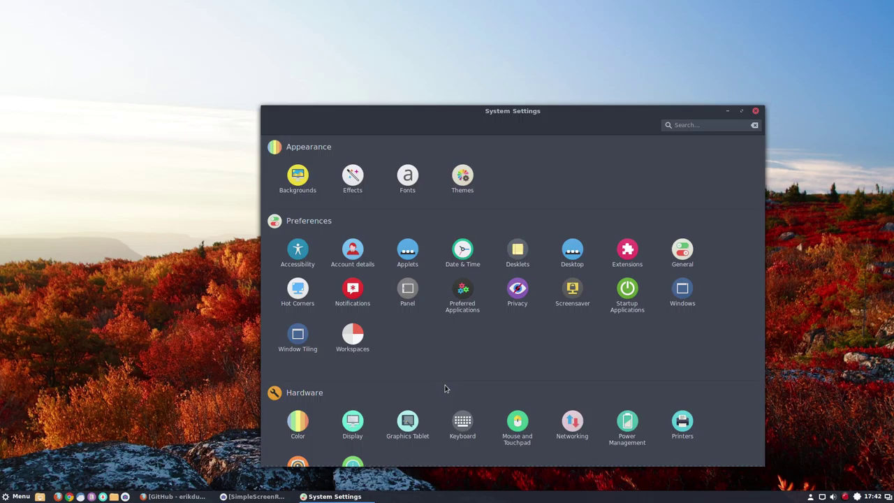
scroll(445, 389, "down", 4)
scroll(446, 388, "up", 4)
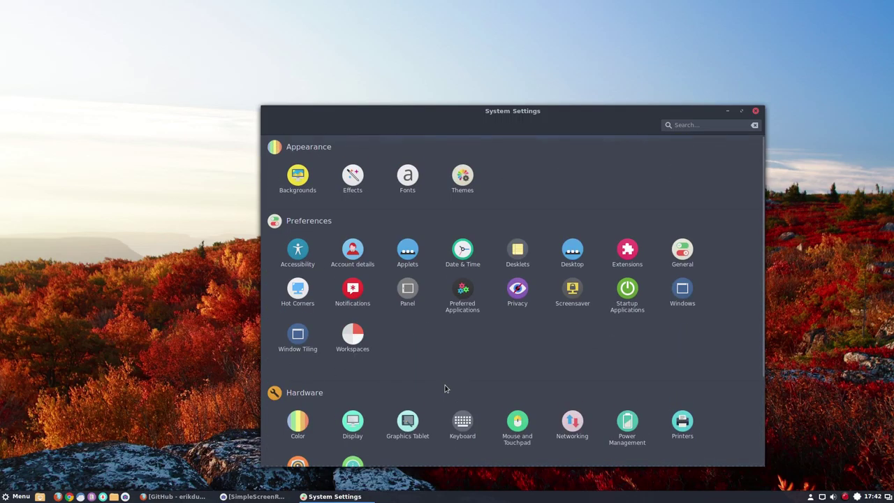
scroll(443, 382, "down", 4)
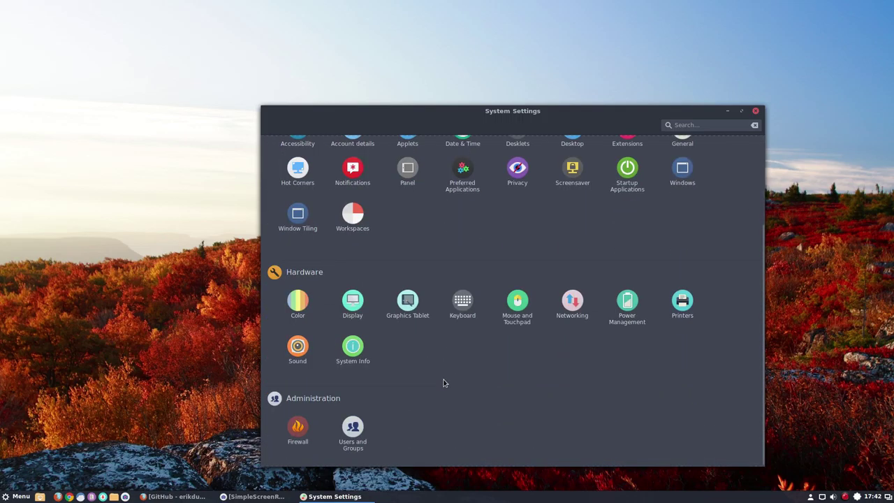
scroll(576, 262, "up", 4)
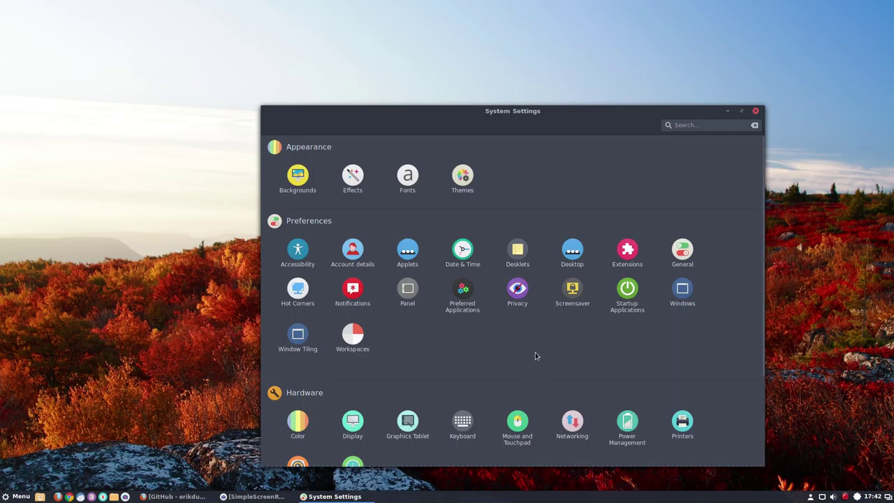
left_click(300, 340)
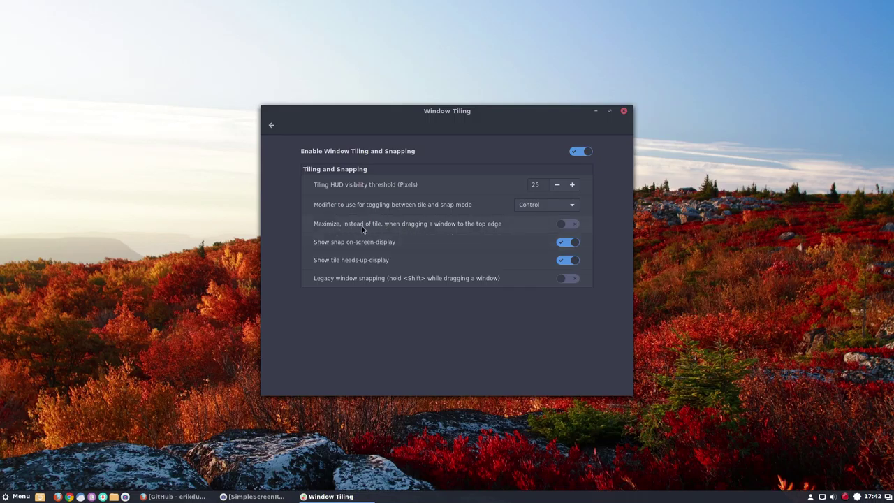
- Enable maximizing instead of tiling at the top edge, test it with a window drag, and go back
left_click(567, 224)
left_click_drag(452, 120, 432, 142)
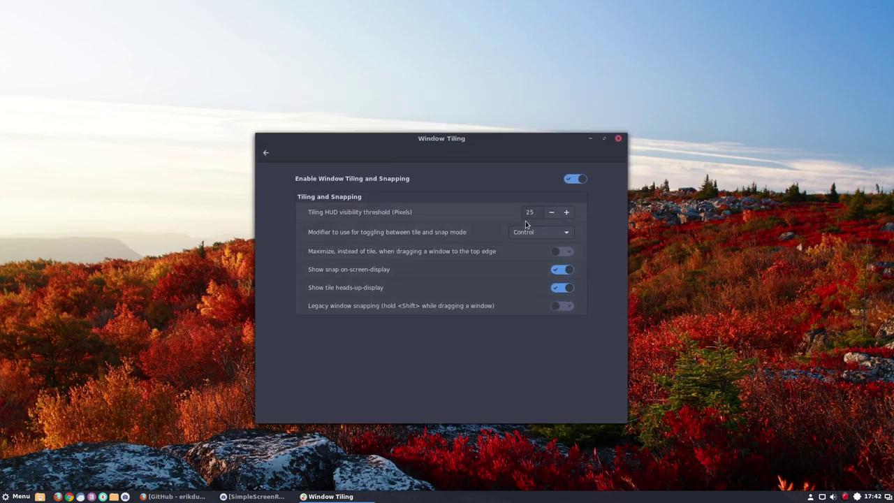
left_click_drag(451, 139, 449, 91)
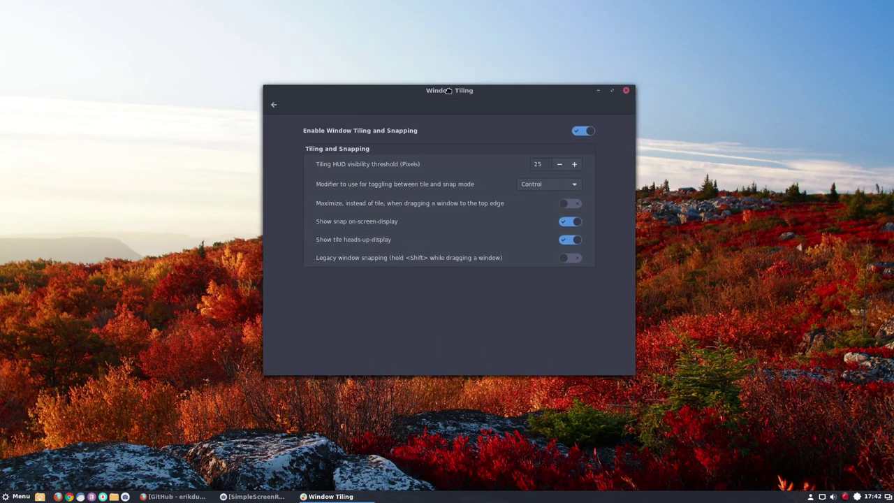
left_click(570, 204)
left_click(275, 105)
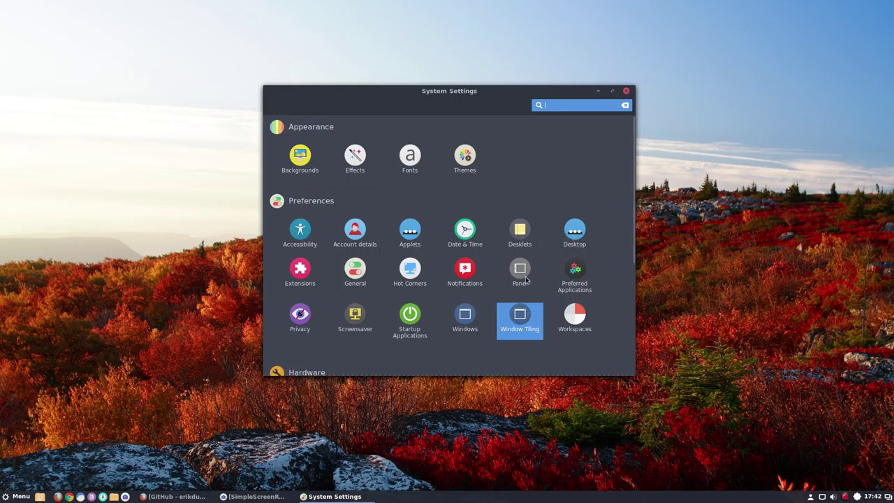
- In Preferred Applications, make Firefox the default web browser and keep KMailService for mail
left_click(581, 274)
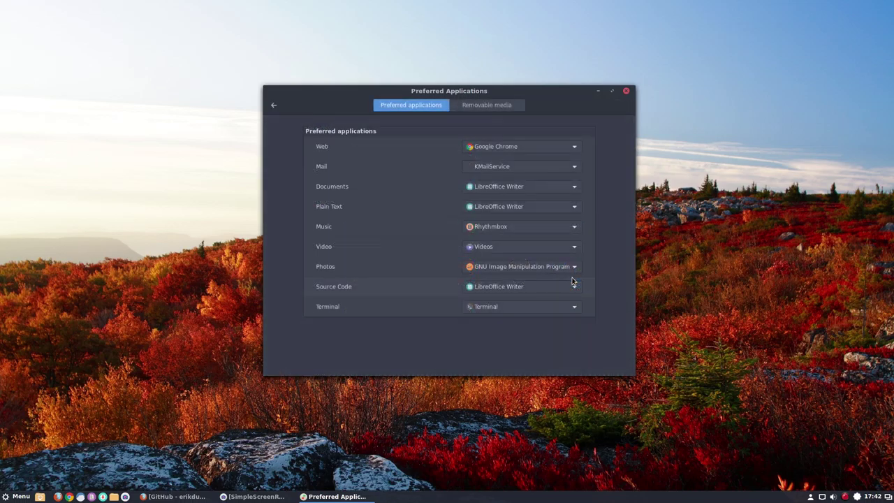
left_click(529, 149)
left_click(513, 160)
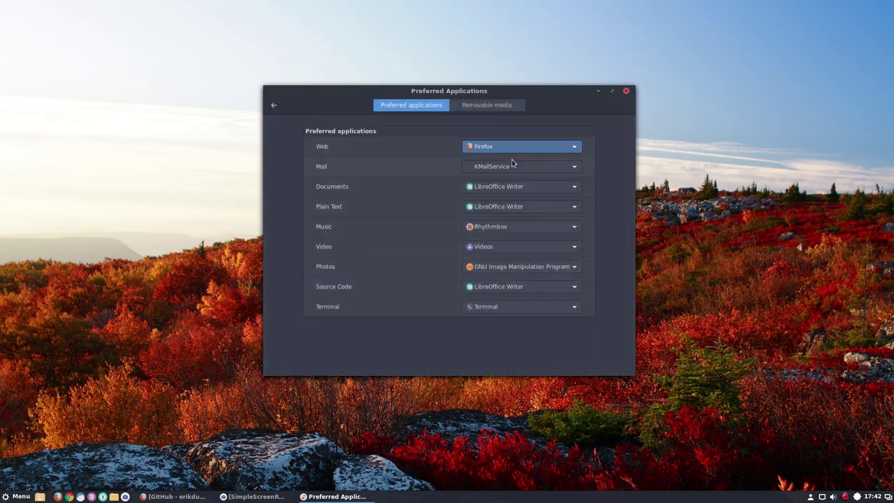
left_click(506, 168)
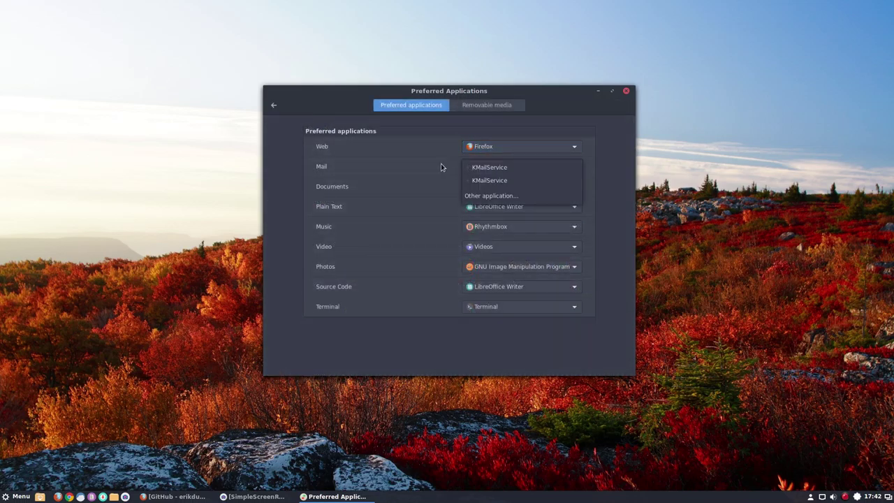
left_click(489, 167)
- Review the documents options without changing them, and keep Rhythmbox for music and Videos for video
left_click(507, 186)
left_click(504, 203)
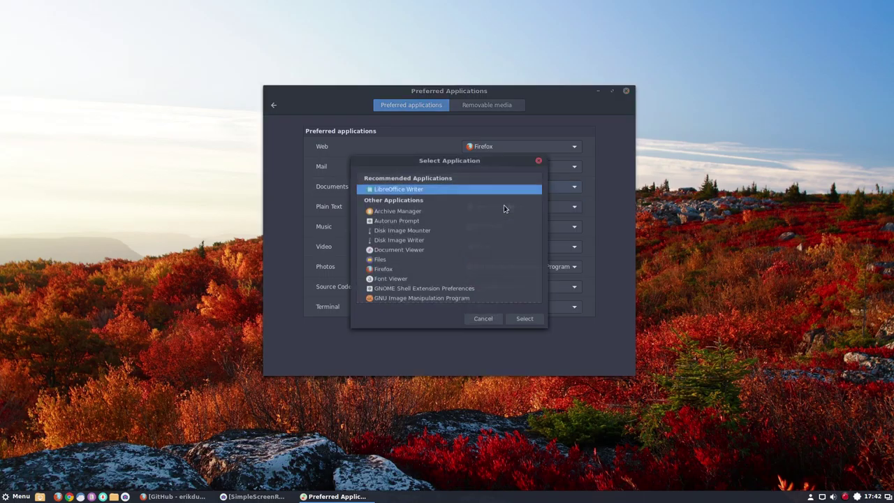
left_click(491, 327)
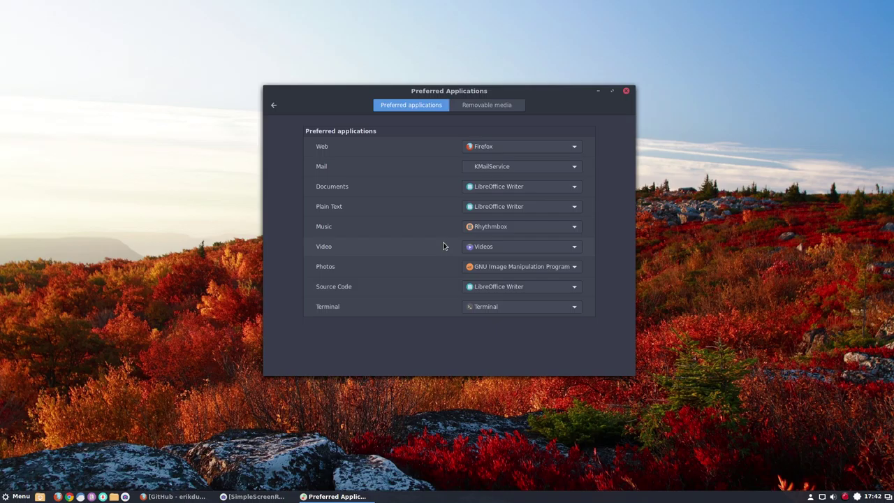
left_click(476, 229)
left_click(436, 233)
left_click(466, 247)
left_click(420, 252)
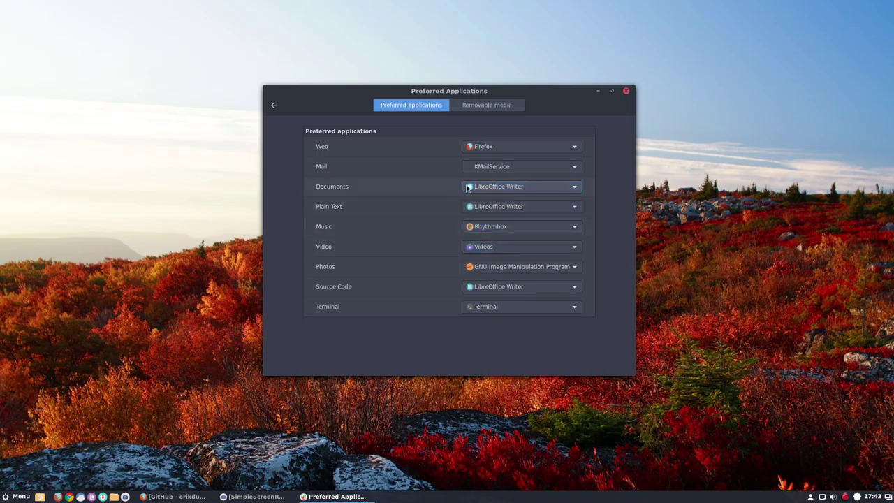
- Keep LibreOffice Writer for plain text and GNU Image Manipulation Program for photos
left_click(468, 207)
left_click(428, 209)
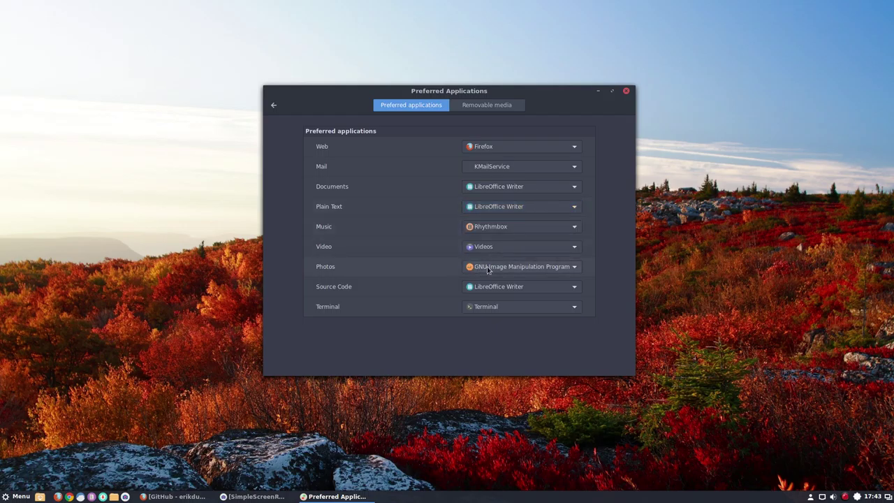
left_click(488, 269)
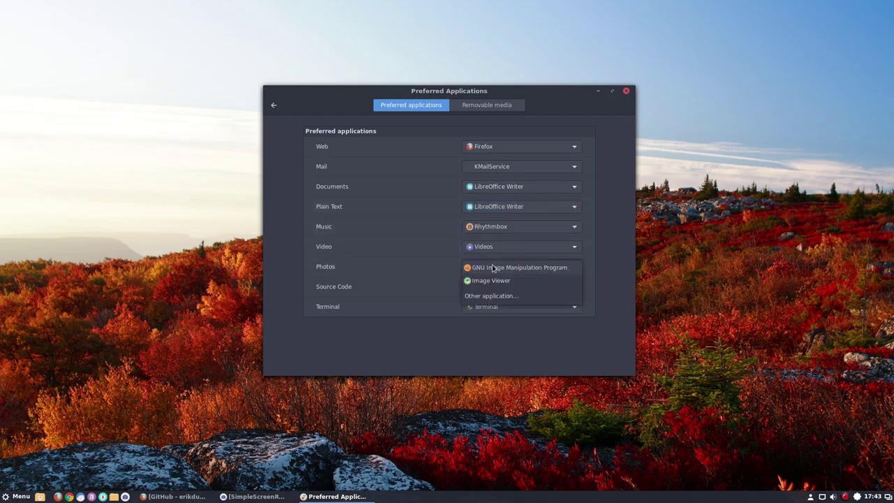
left_click(424, 269)
- Keep LibreOffice Writer for source code and the terminal unchanged, then return to the overview
left_click(469, 287)
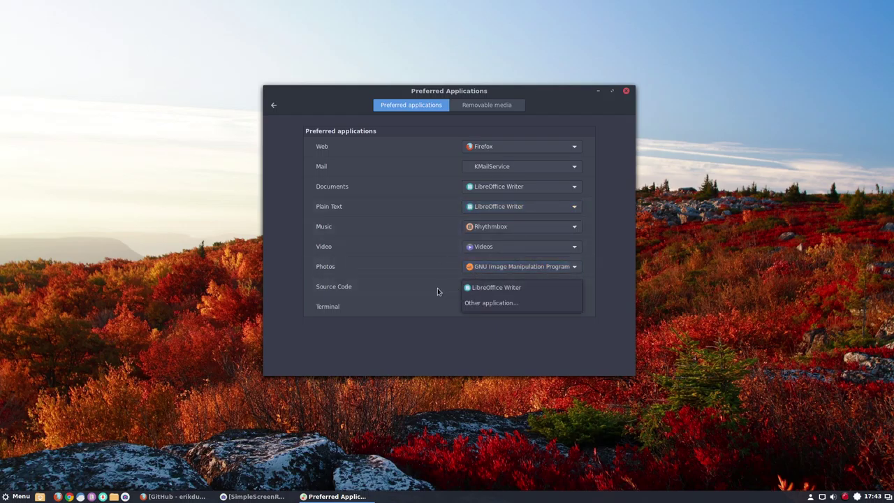
key("super")
type("ink")
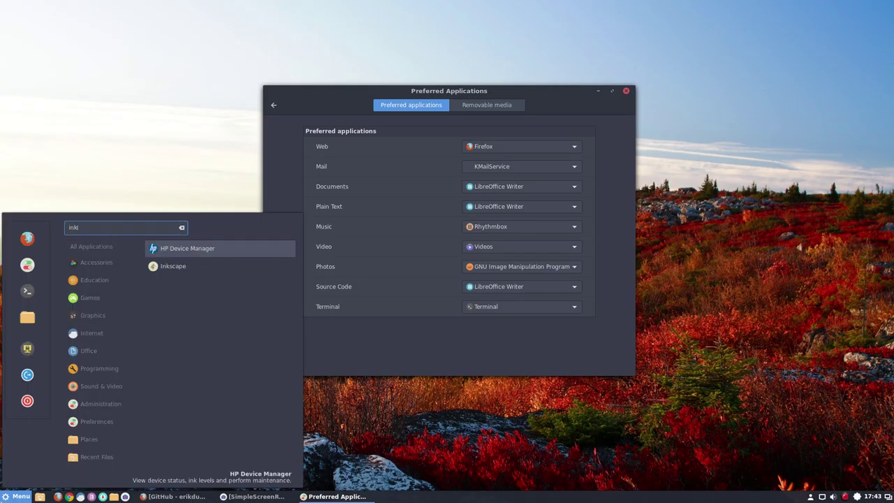
left_click(463, 299)
left_click(481, 308)
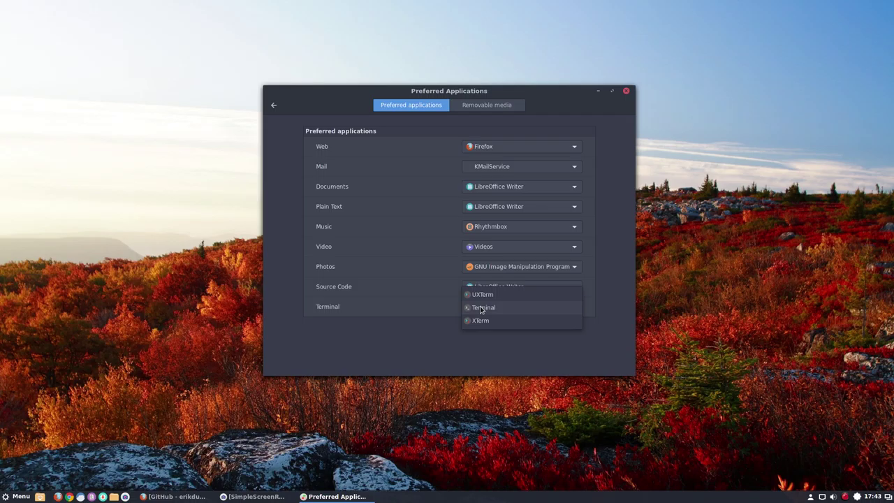
left_click(440, 320)
left_click(490, 291)
left_click(408, 294)
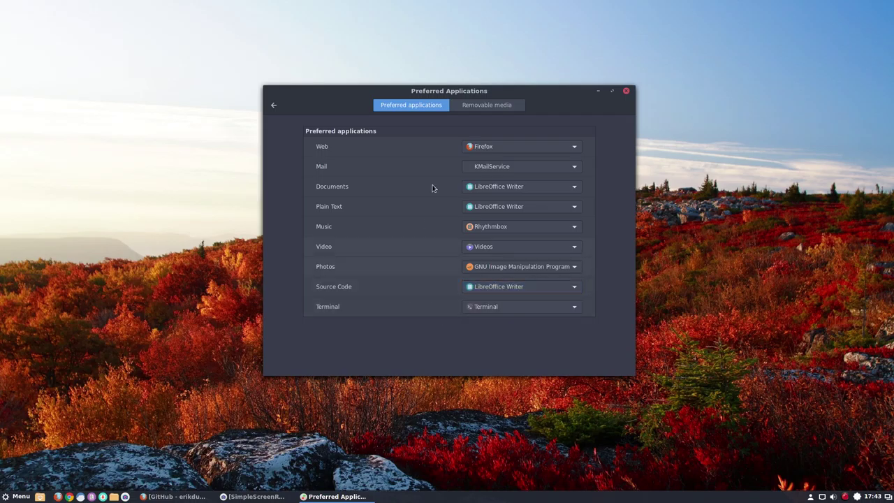
left_click(274, 107)
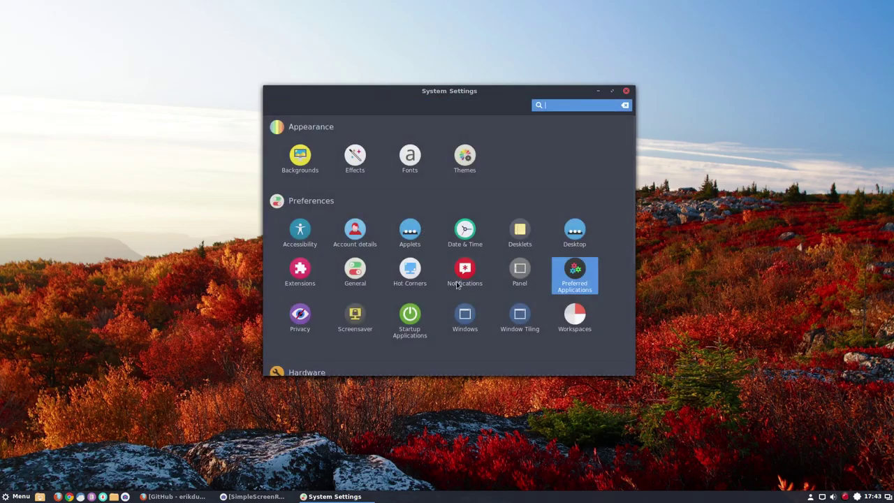
- Scroll the settings grid and open Screensaver, showing Screen Locker and Stars
scroll(353, 305, "down", 1)
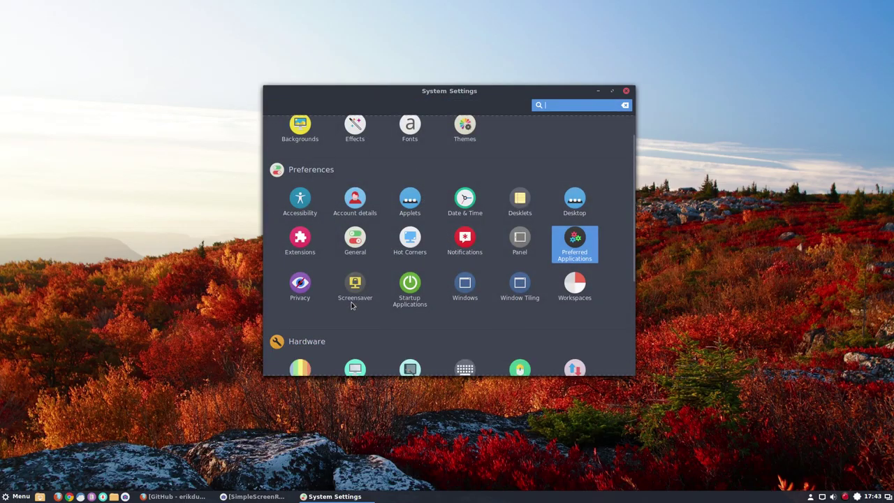
scroll(353, 306, "down", 2)
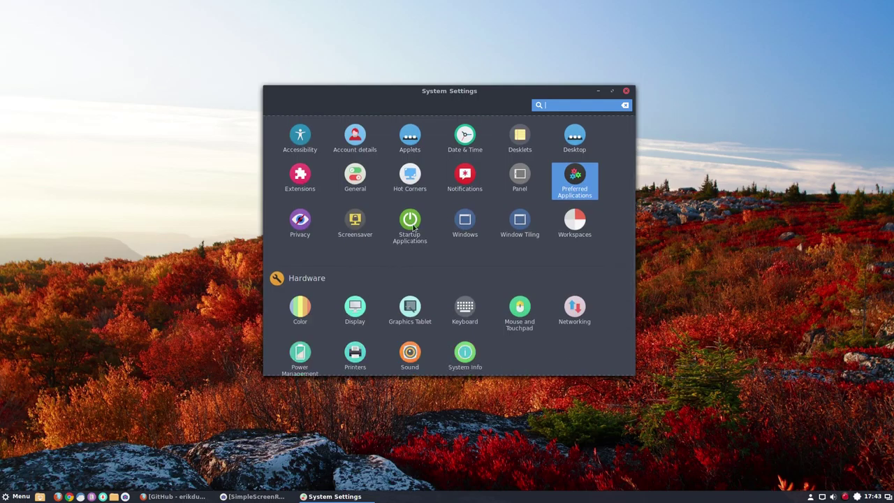
scroll(412, 227, "down", 2)
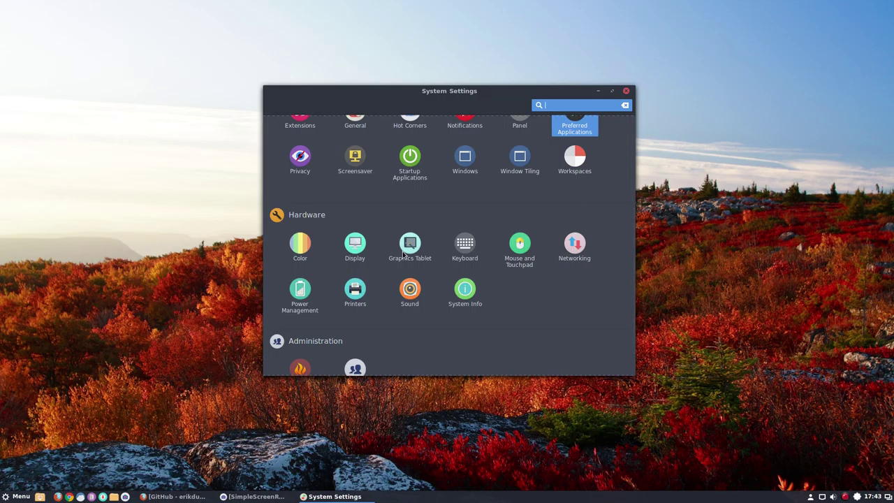
scroll(403, 251, "down", 1)
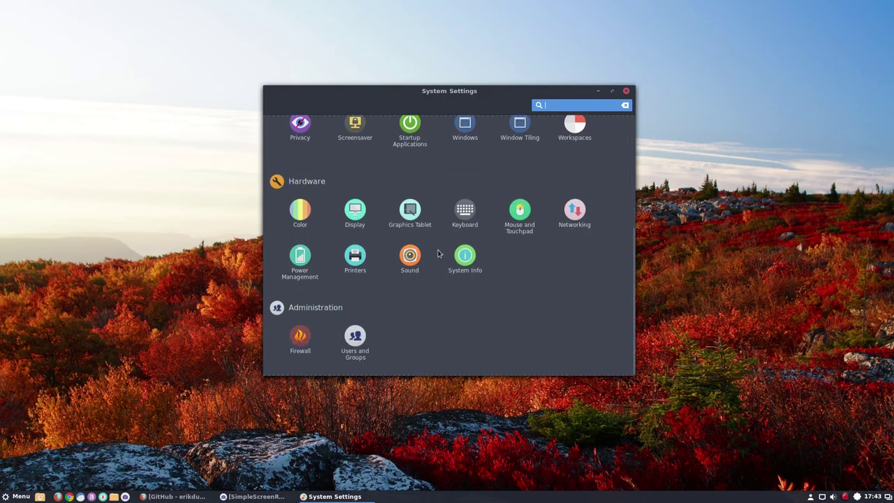
scroll(529, 272, "up", 4)
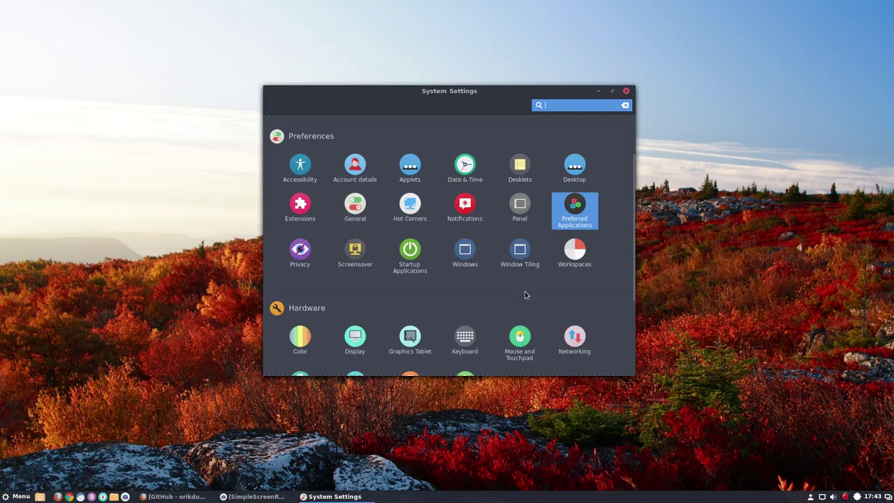
scroll(527, 295, "up", 1)
left_click(365, 283)
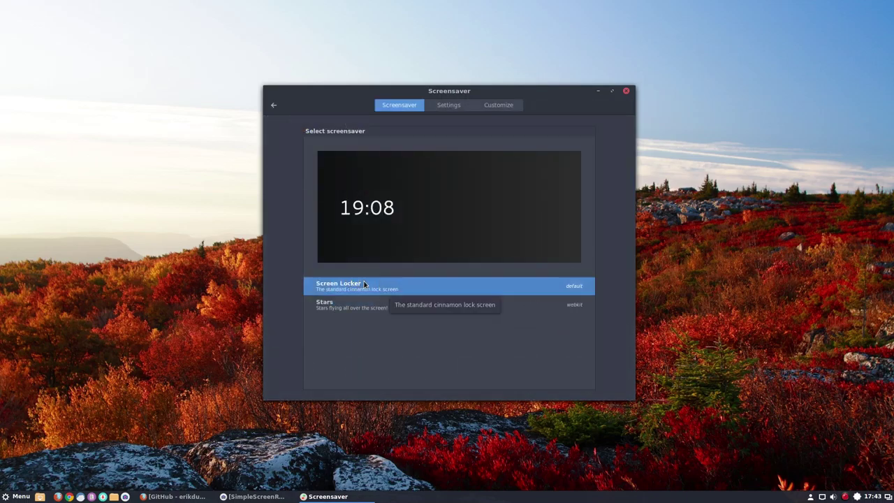
- Switch off 'Lock the computer after the screensaver starts', glance at Customize, and go back
left_click(450, 110)
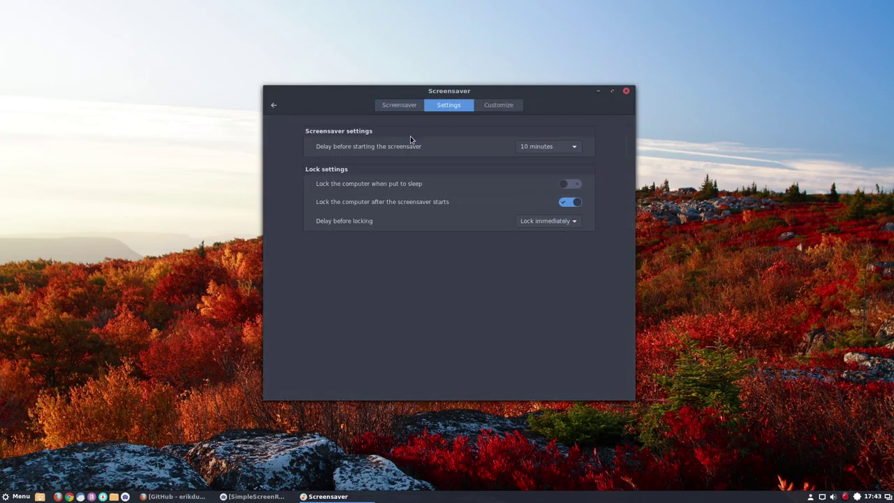
mouse_move(415, 149)
left_click(563, 204)
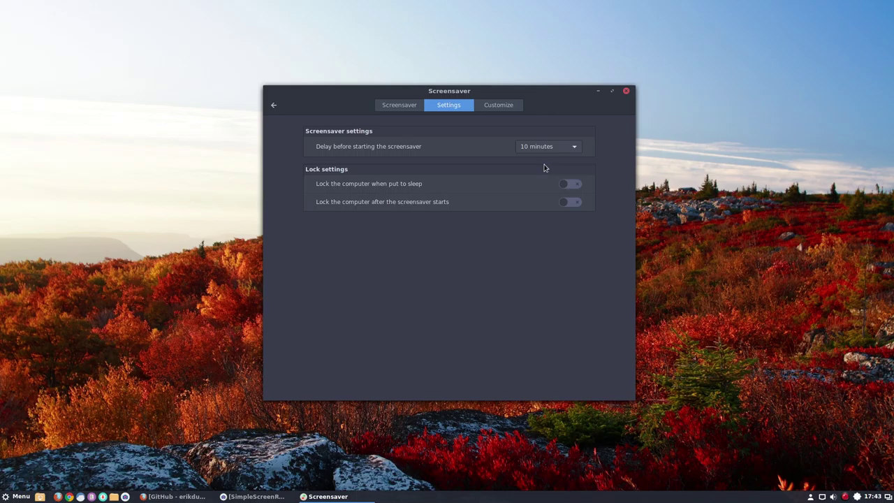
left_click(505, 108)
left_click(455, 106)
left_click(409, 107)
left_click(273, 106)
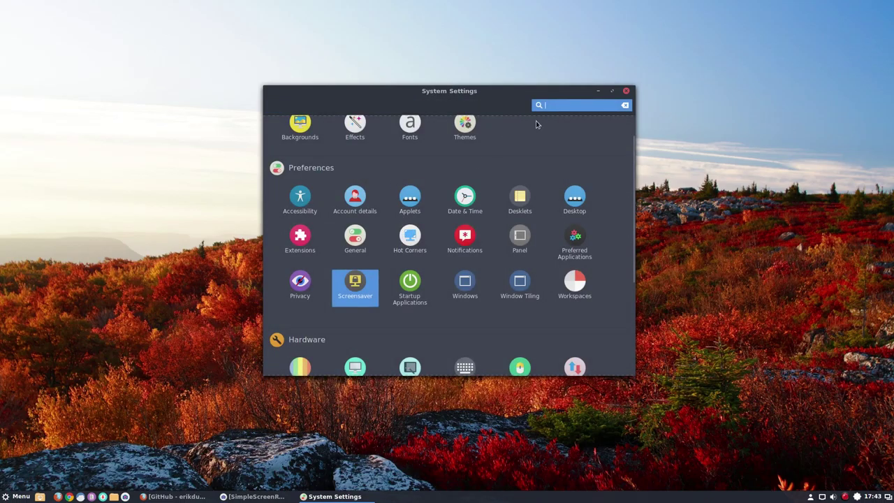
type("ener")
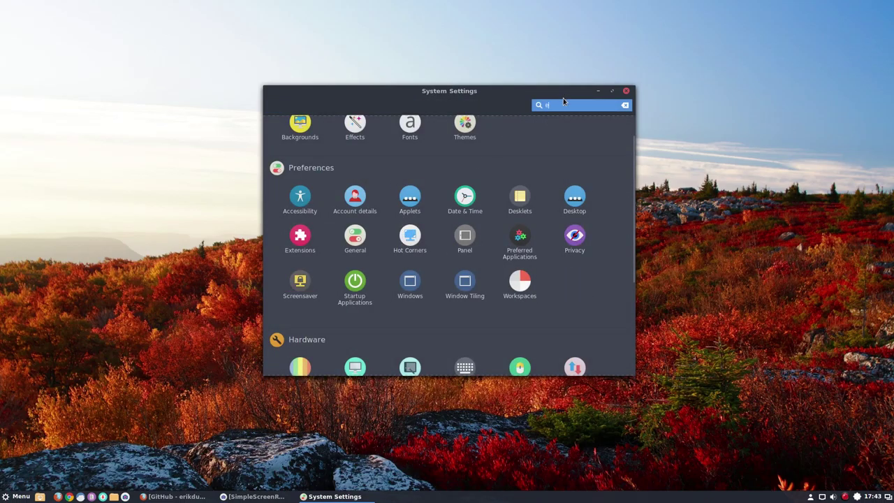
left_click(304, 159)
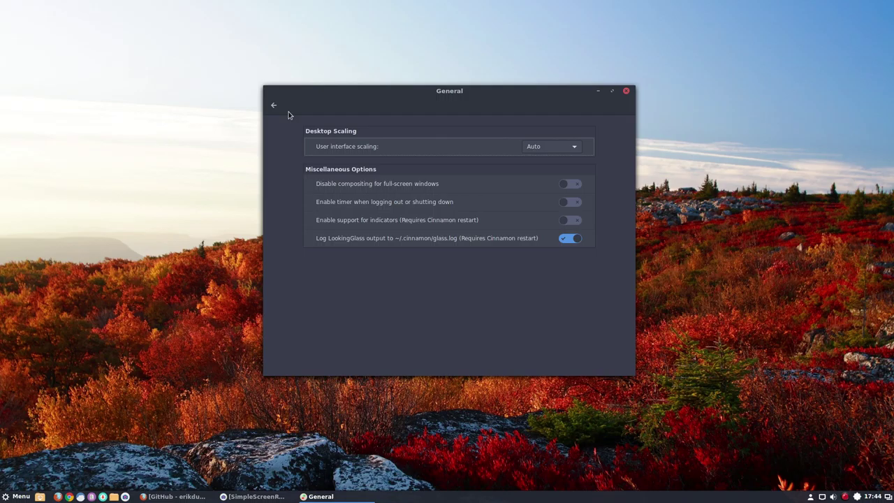
left_click(275, 107)
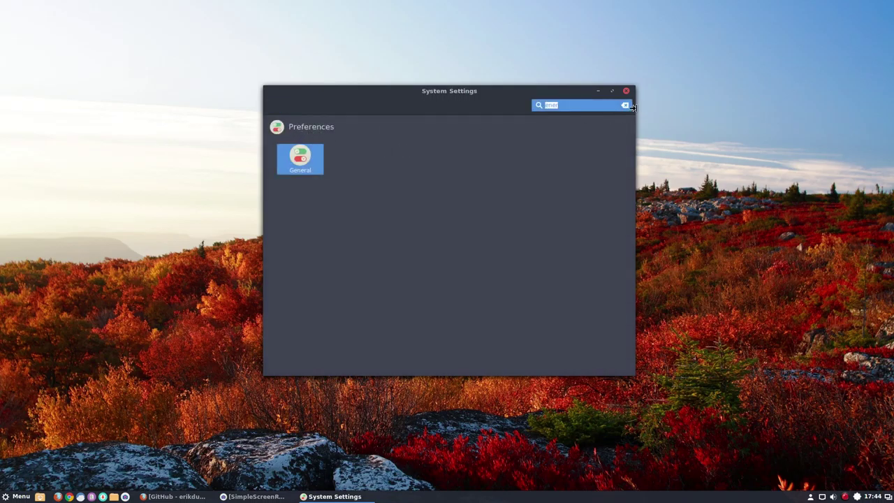
left_click(627, 105)
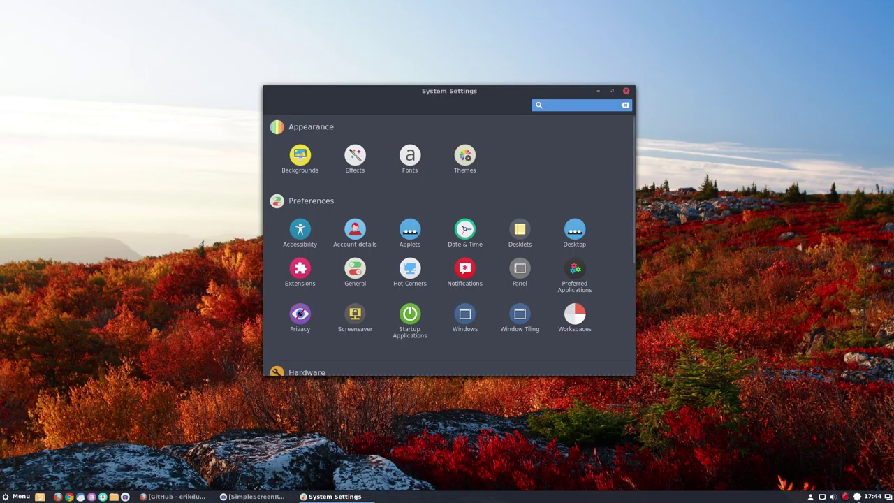
right_click(846, 497)
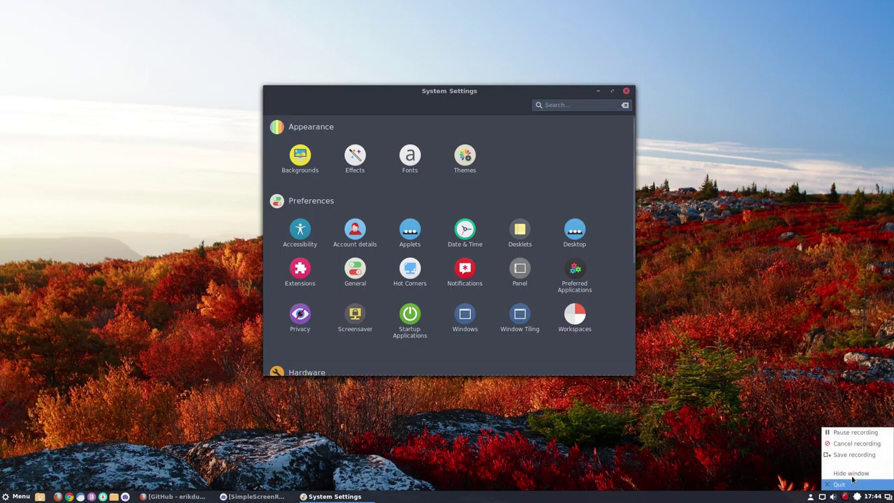
- Open Power Management and set the screen to never turn off when inactive
left_click(860, 435)
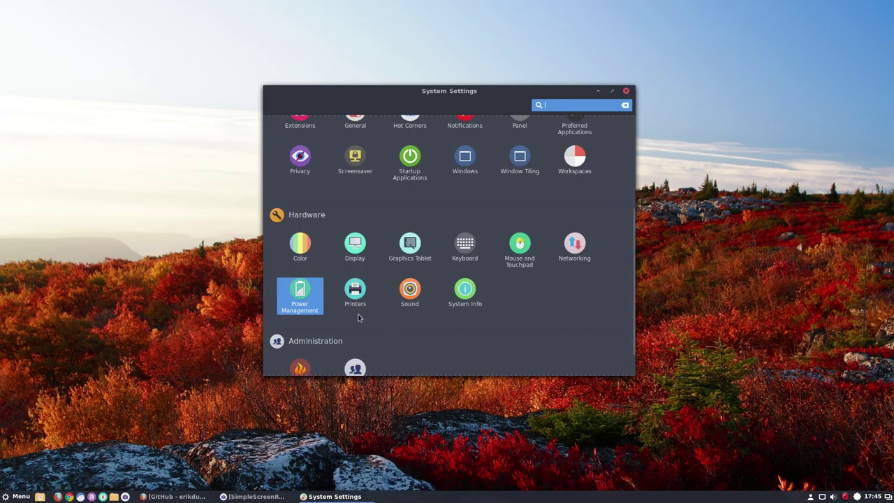
left_click(304, 291)
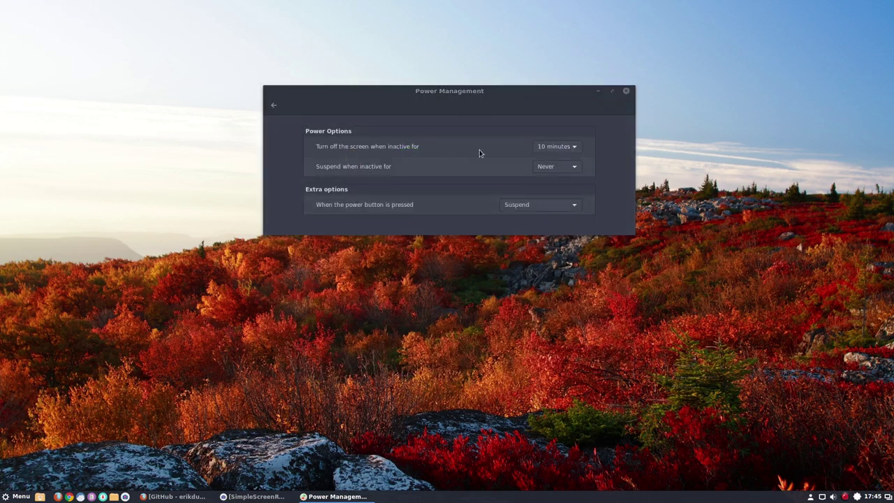
left_click(557, 148)
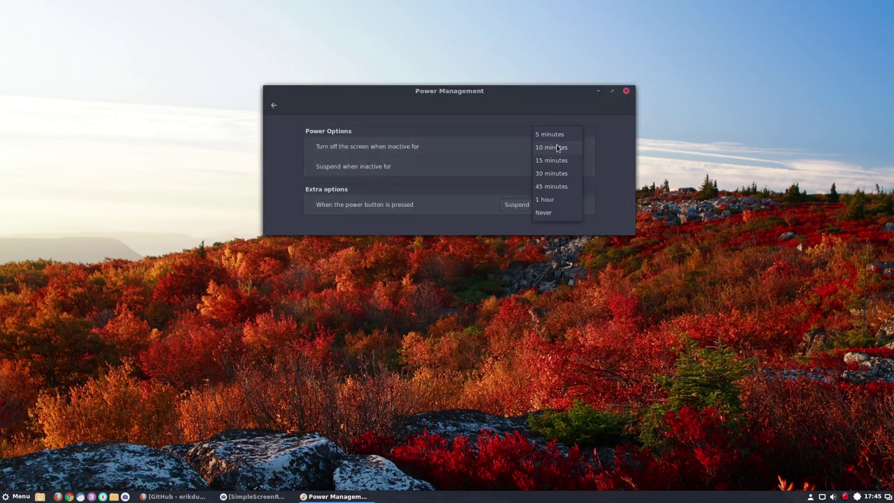
left_click(554, 213)
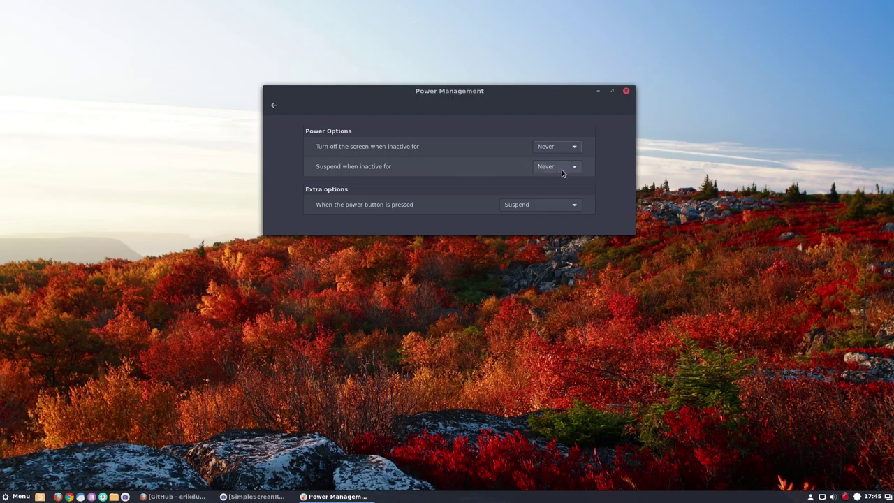
- Set the power button to shut down immediately, then close System Settings
left_click(536, 208)
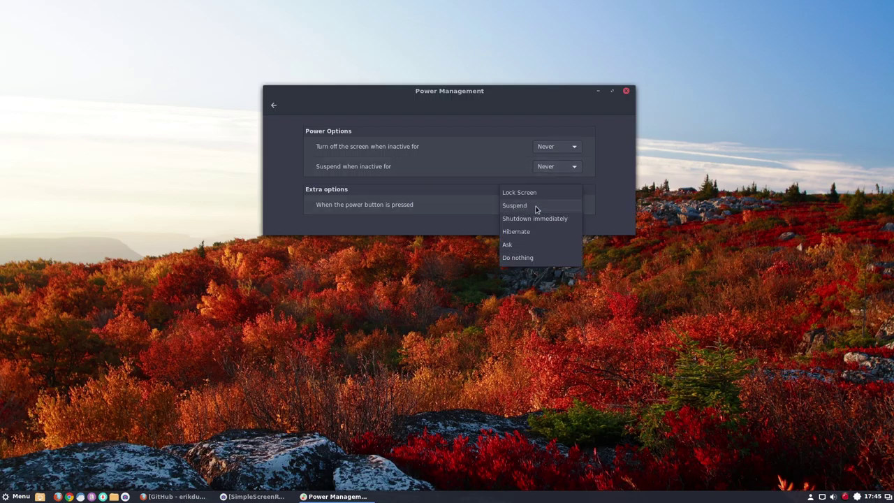
left_click(536, 219)
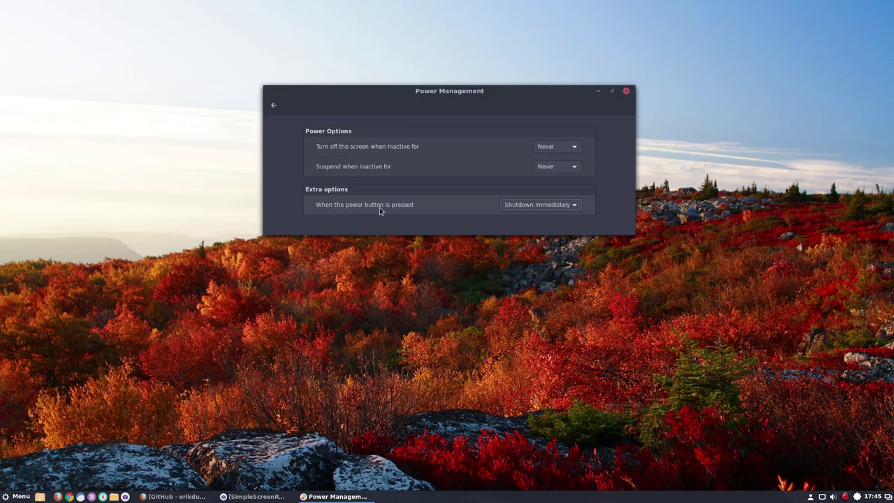
left_click(274, 105)
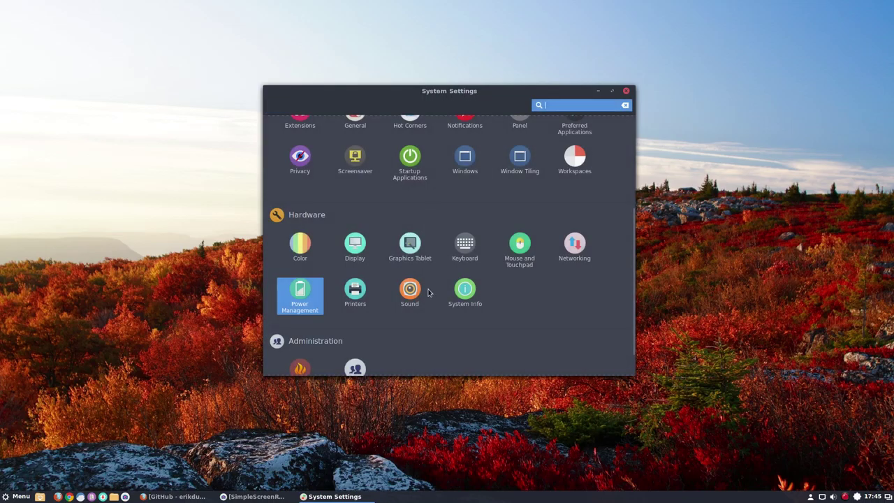
scroll(422, 311, "down", 1)
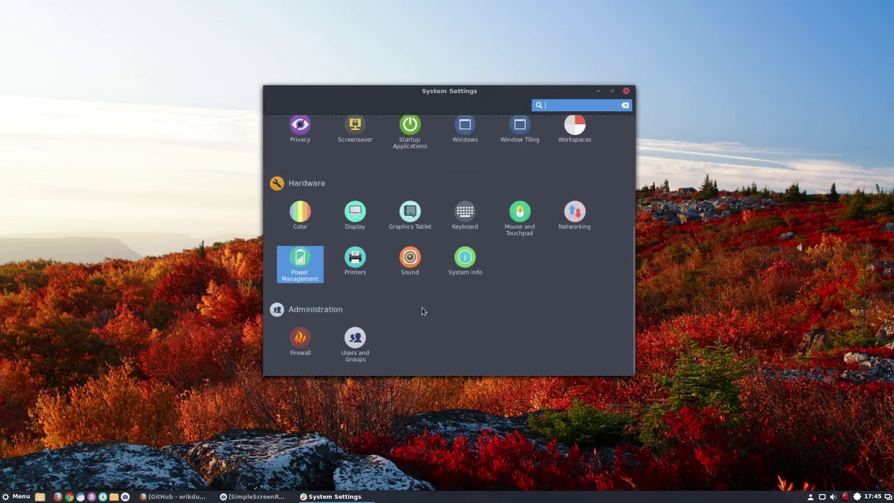
left_click(627, 93)
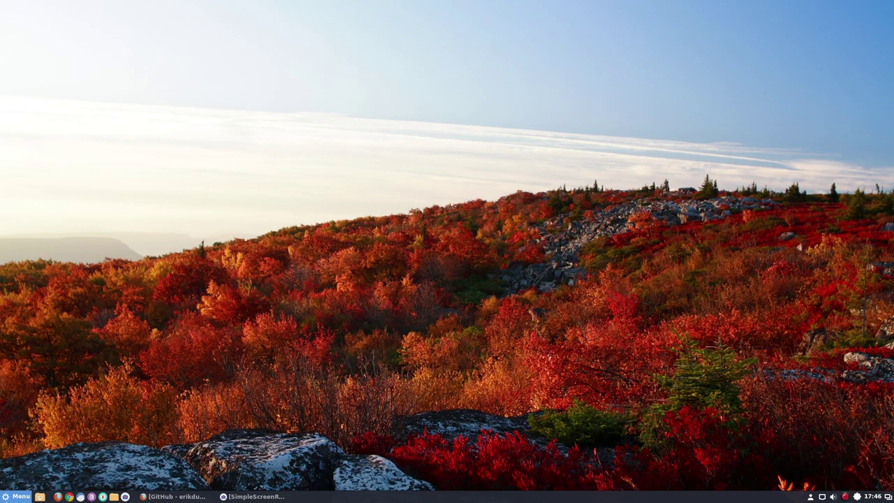
- Open the applications menu on Accessories and scroll down to Tweak Tool
left_click(18, 497)
mouse_move(101, 253)
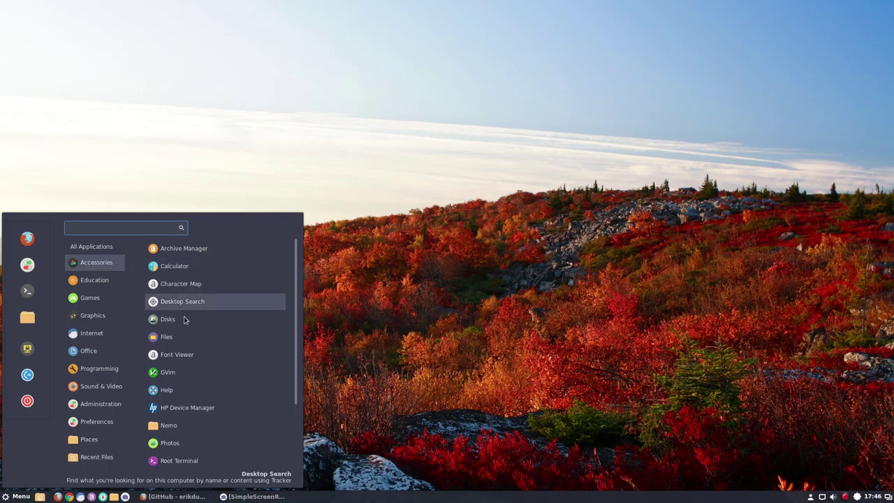
scroll(187, 331, "down", 1)
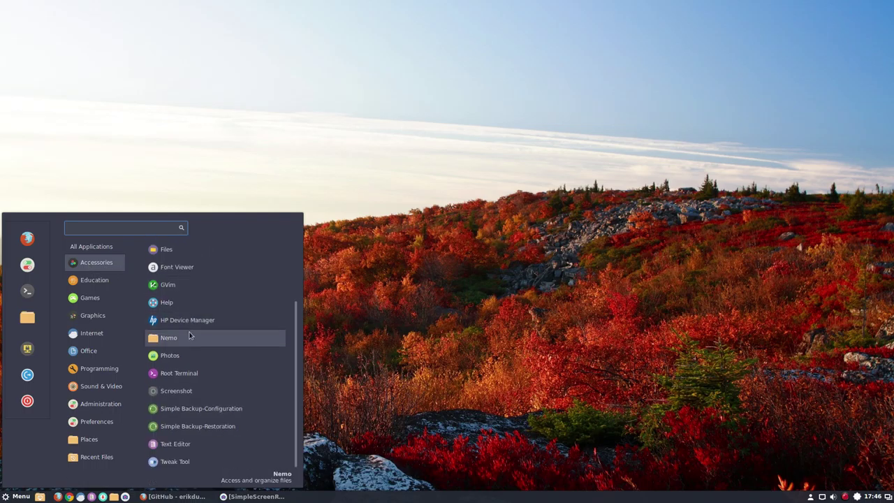
- Launch GNOME Tweak Tool, close its window, and reopen the applications menu on its categories
left_click(186, 466)
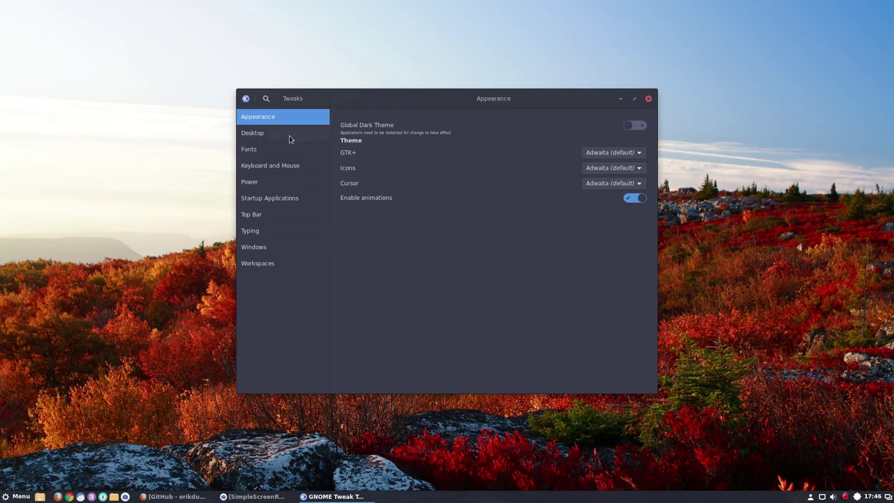
left_click(648, 99)
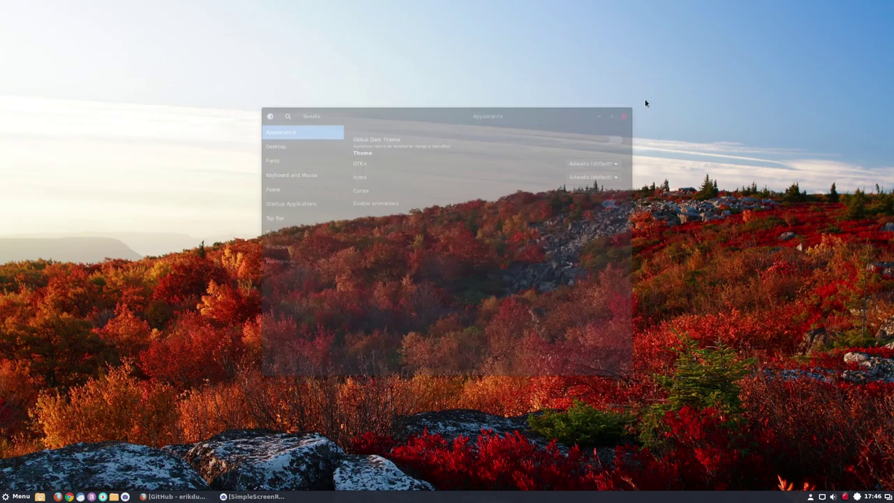
left_click(17, 497)
mouse_move(94, 306)
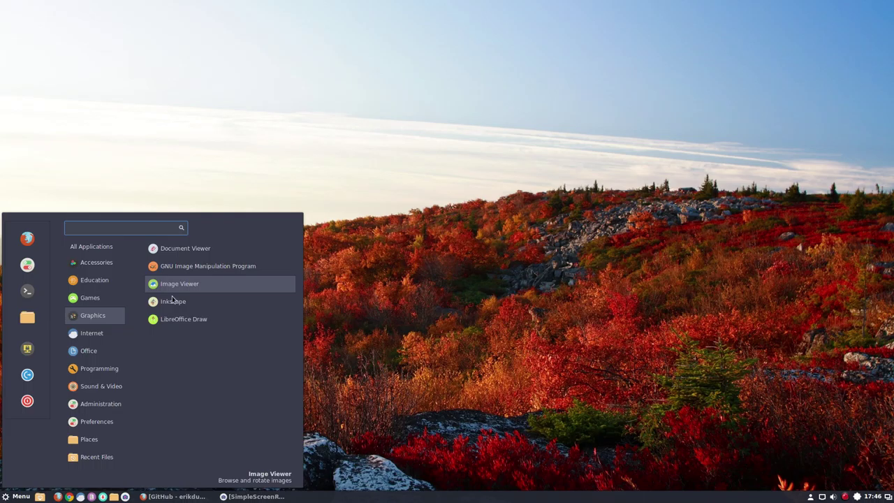
- Browse the Programming, Sound & Video, Administration and Preferences lists, then right-click the Menu applet
mouse_move(111, 337)
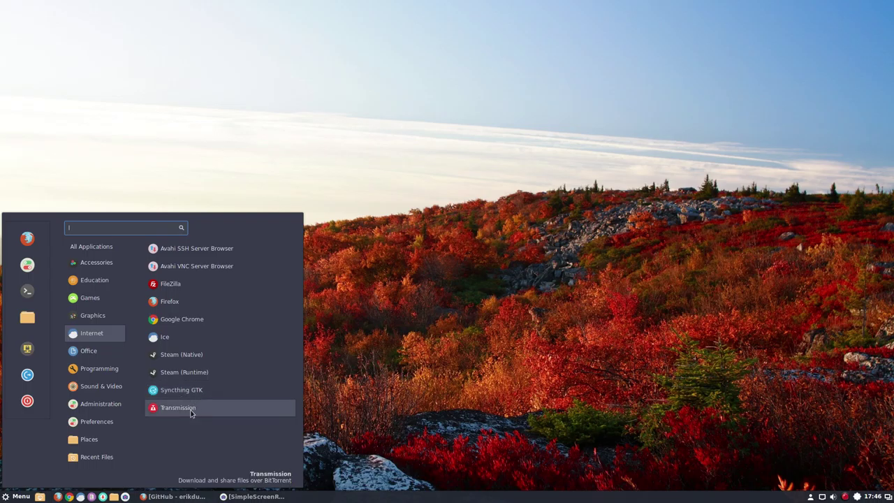
mouse_move(110, 357)
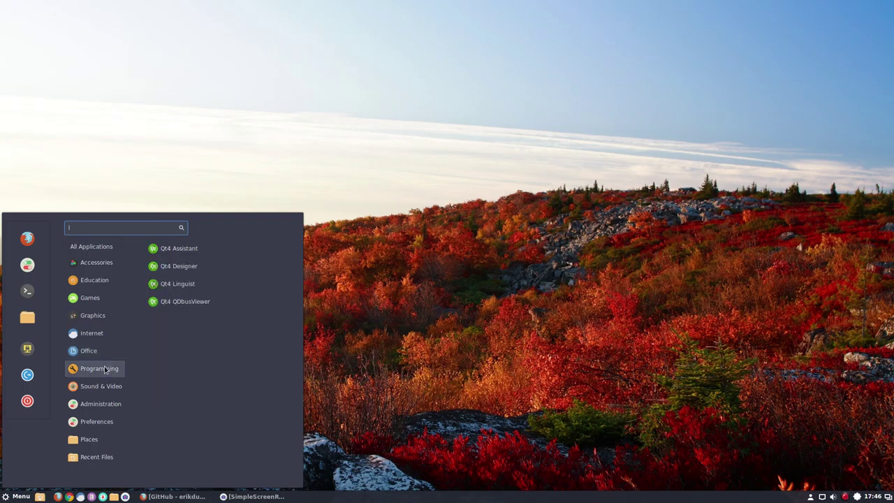
mouse_move(107, 382)
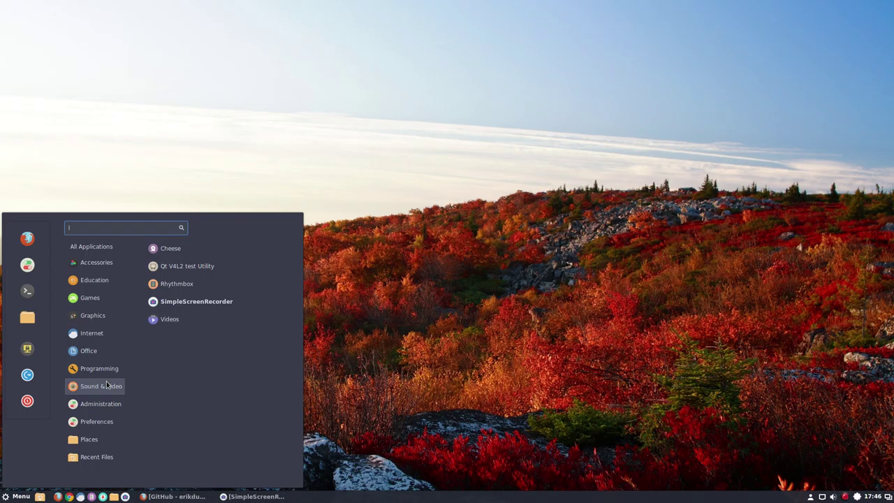
mouse_move(109, 401)
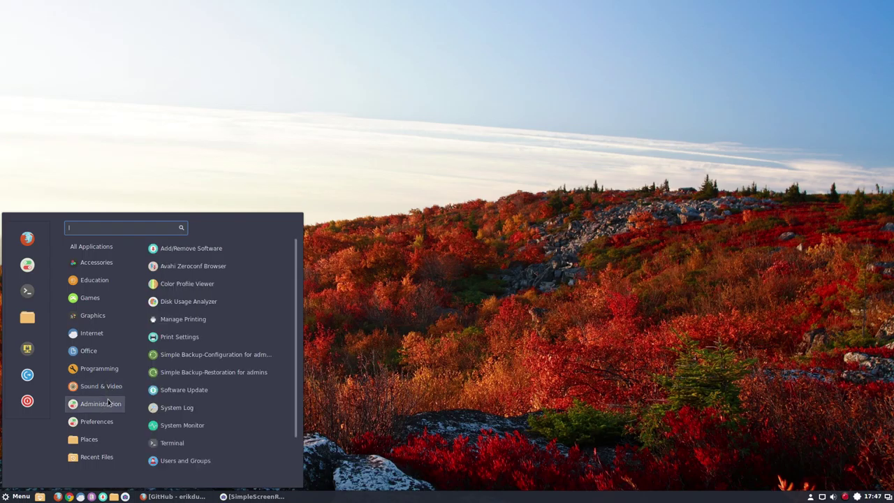
scroll(176, 411, "down", 1)
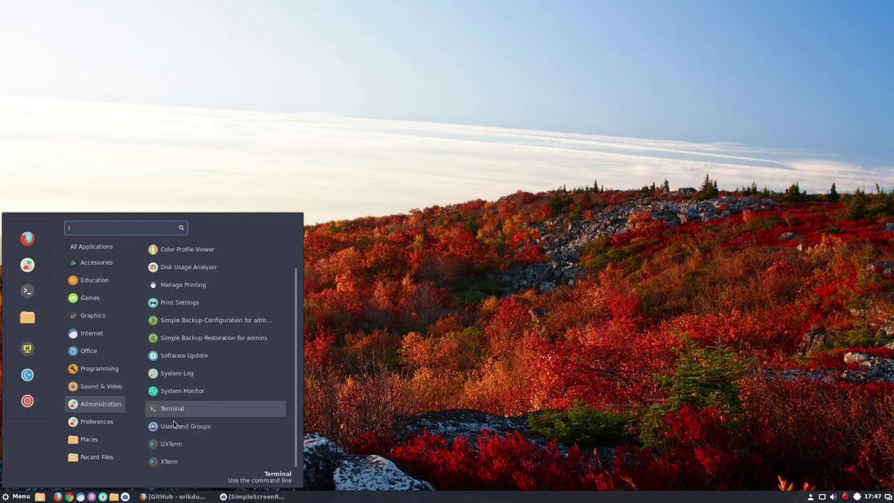
mouse_move(117, 435)
scroll(203, 392, "down", 4)
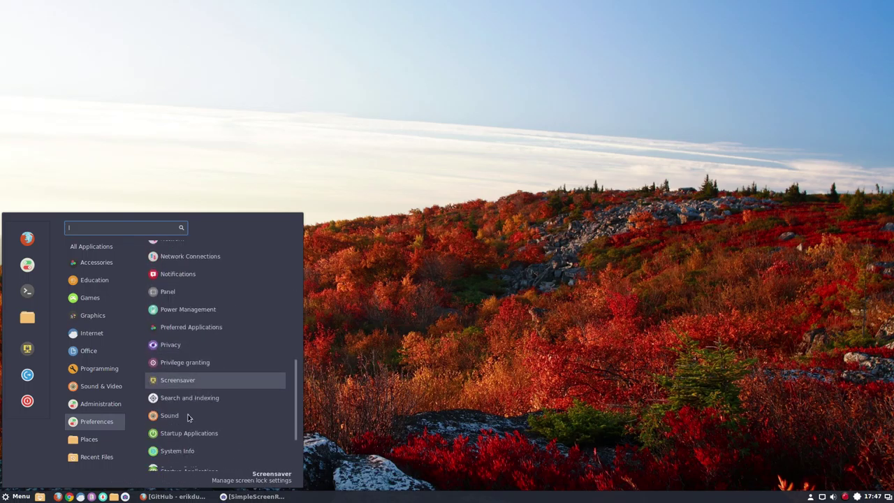
mouse_move(90, 298)
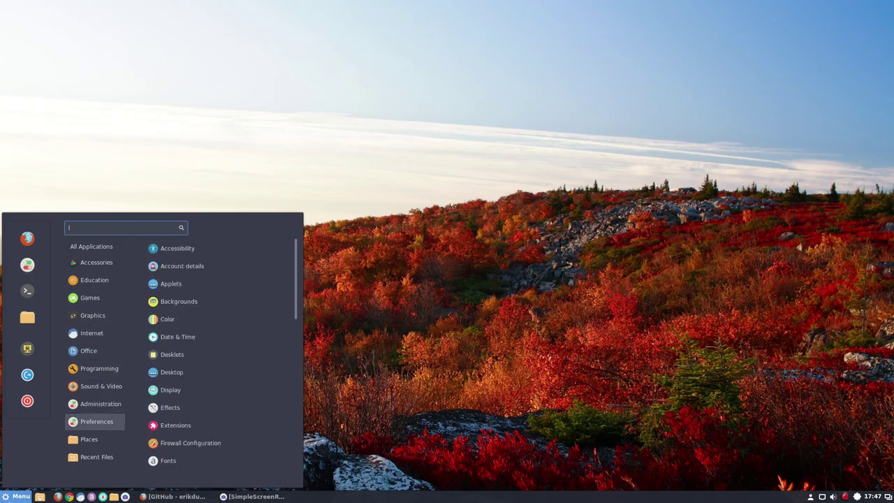
right_click(12, 497)
- Change the Menu applet's panel label text from 'Menu' to 'Apricity OS'
left_click(39, 467)
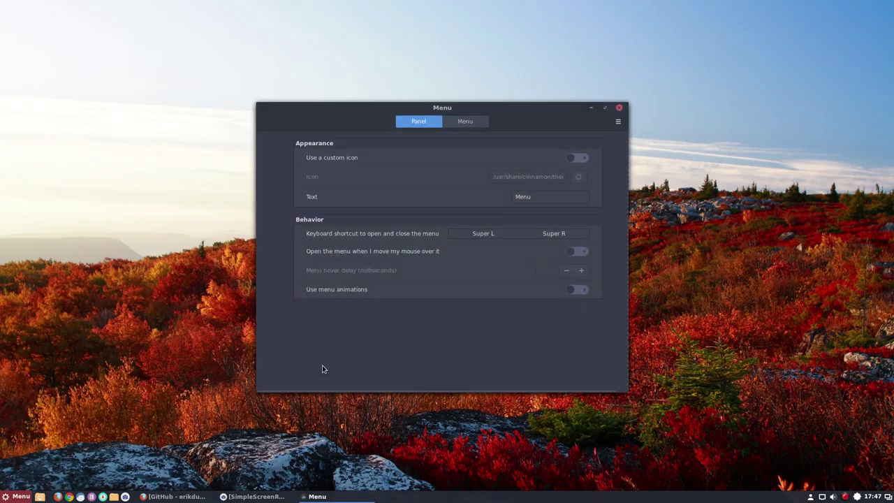
double_click(520, 198)
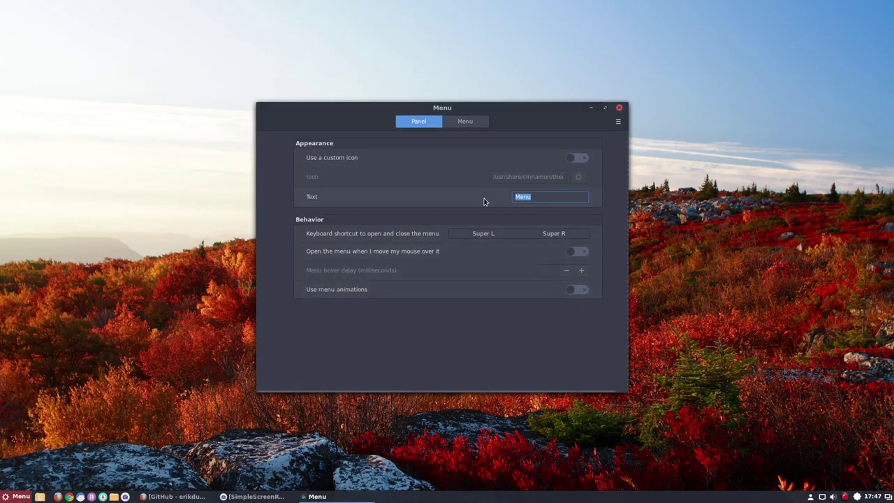
type("Apri")
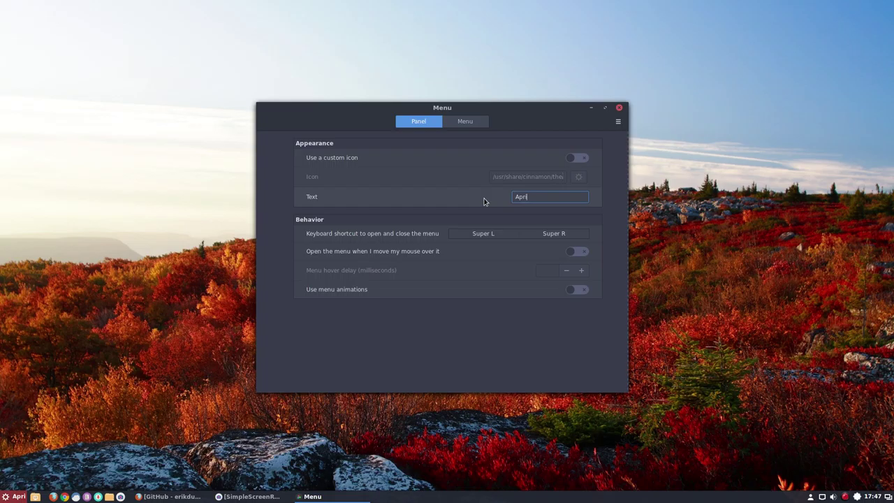
type("city OS")
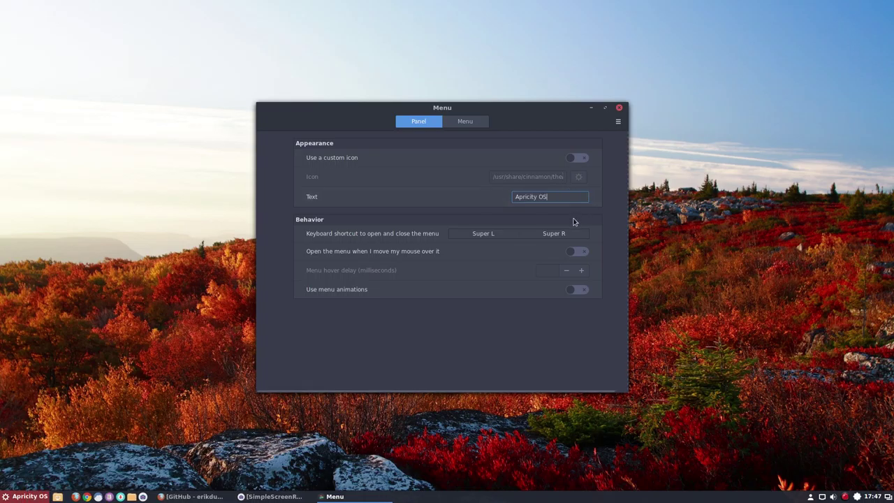
left_click(619, 110)
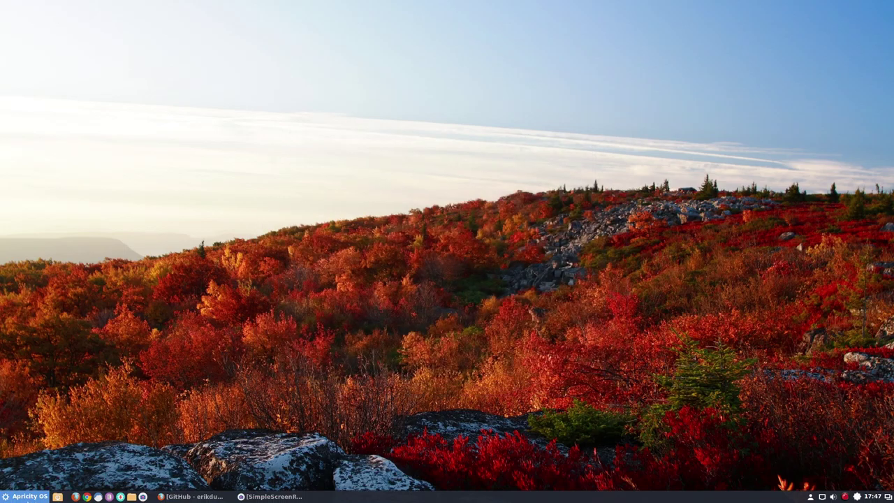
key("super")
- Install the Opacify Windows extension from the online extensions list in System Settings
left_click(28, 262)
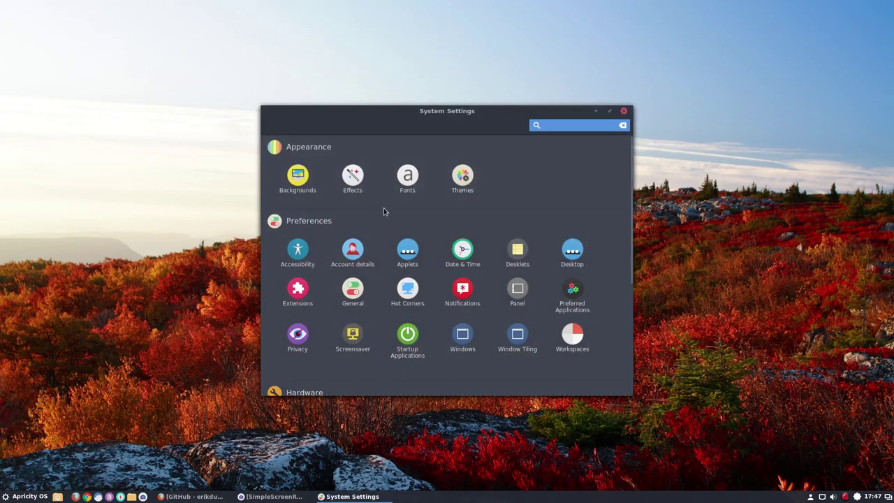
left_click(310, 284)
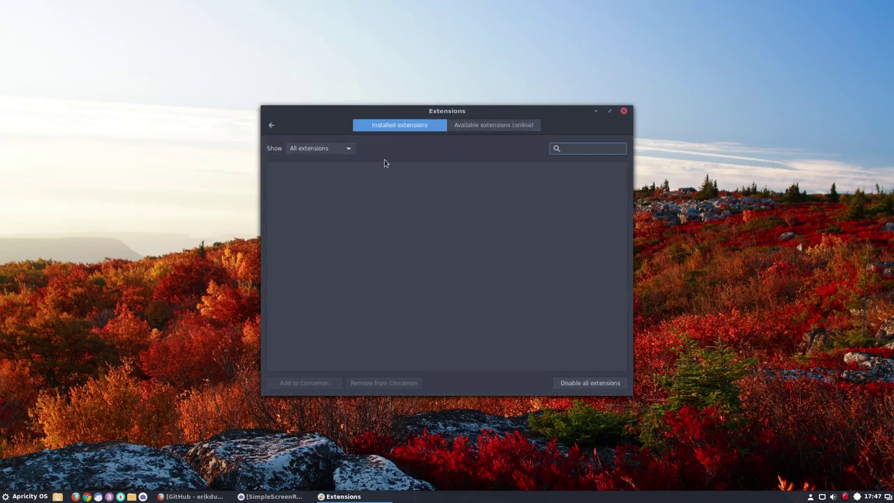
left_click(487, 129)
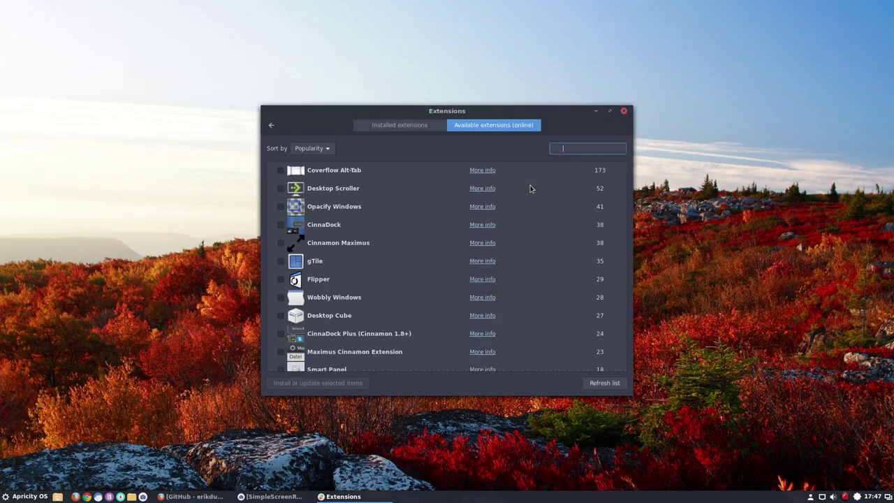
left_click(278, 210)
left_click(318, 383)
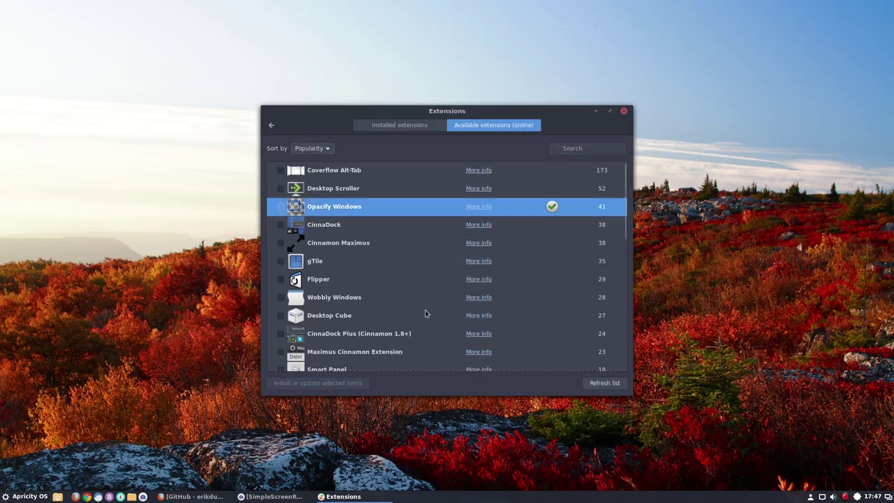
- Add Opacify Windows to Cinnamon, accept the compatibility warning, and drag a window to see it fade
left_click(386, 129)
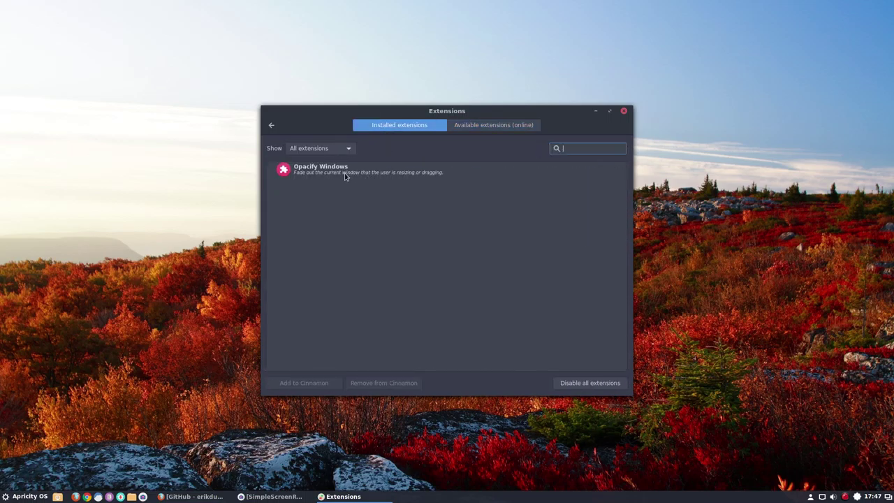
right_click(344, 176)
left_click(377, 197)
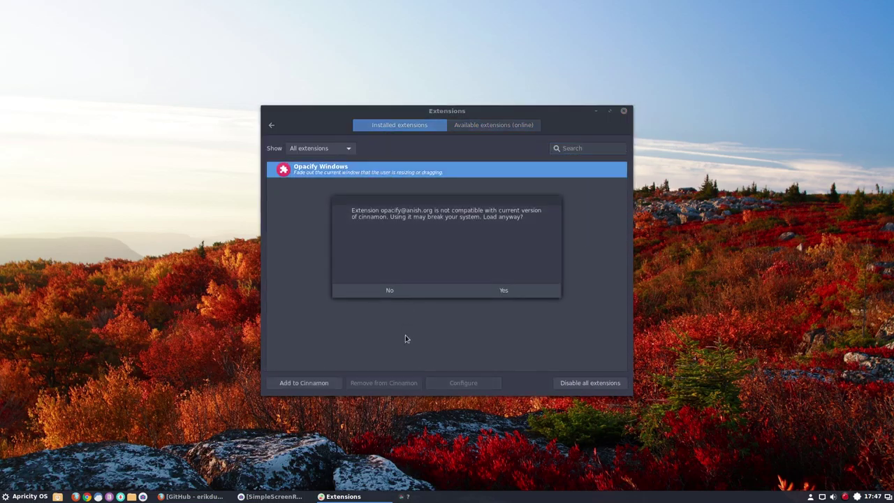
left_click(510, 292)
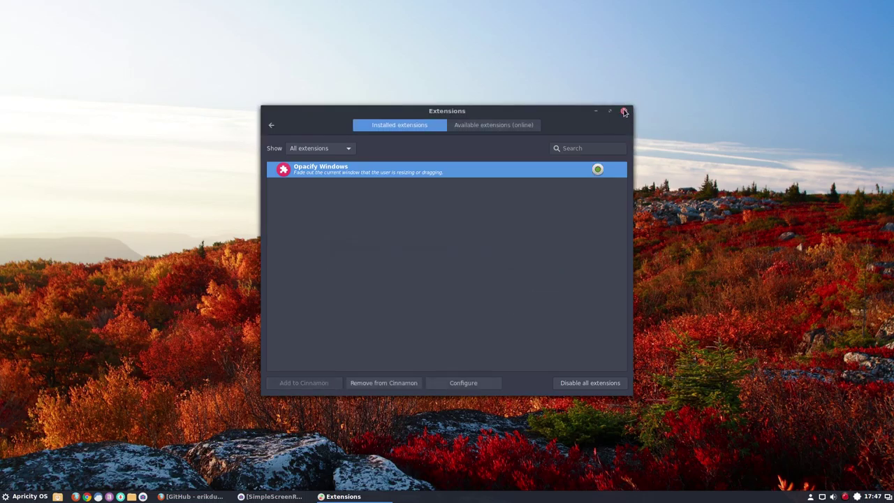
left_click_drag(581, 114, 758, 25)
- Drag the Home folder window to watch it fade, then close it and the Extensions window
left_click(132, 497)
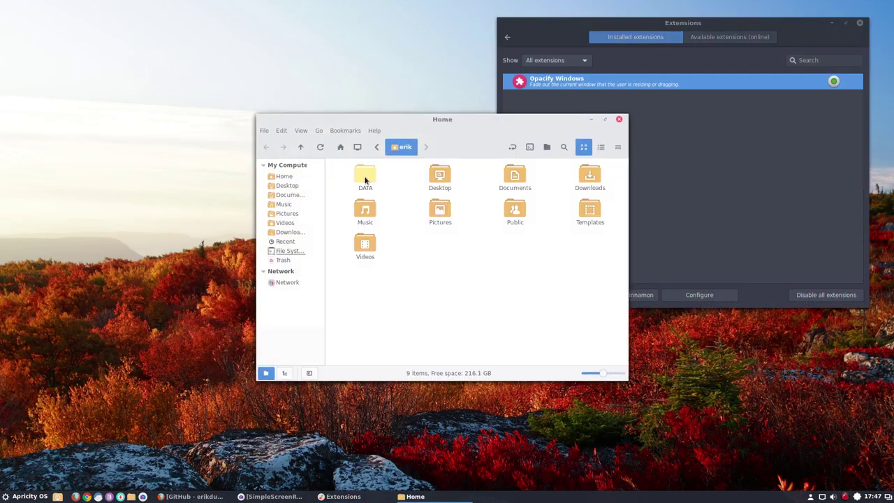
left_click_drag(475, 123, 302, 65)
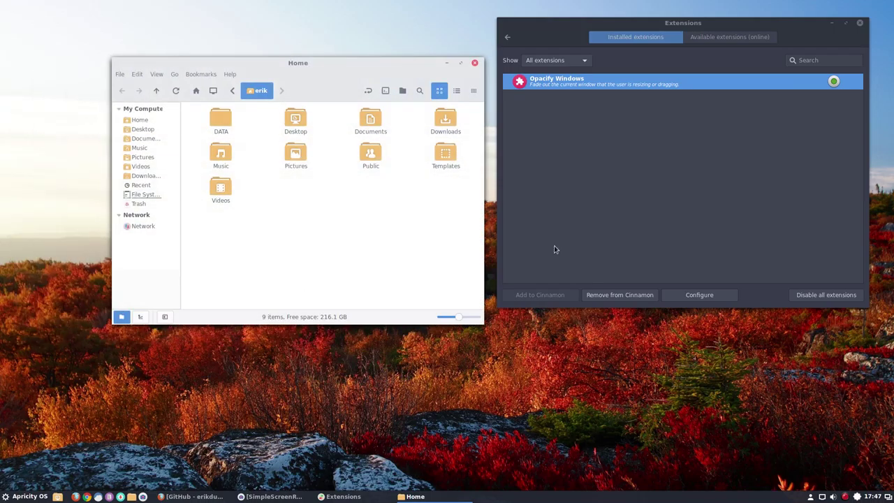
left_click(861, 23)
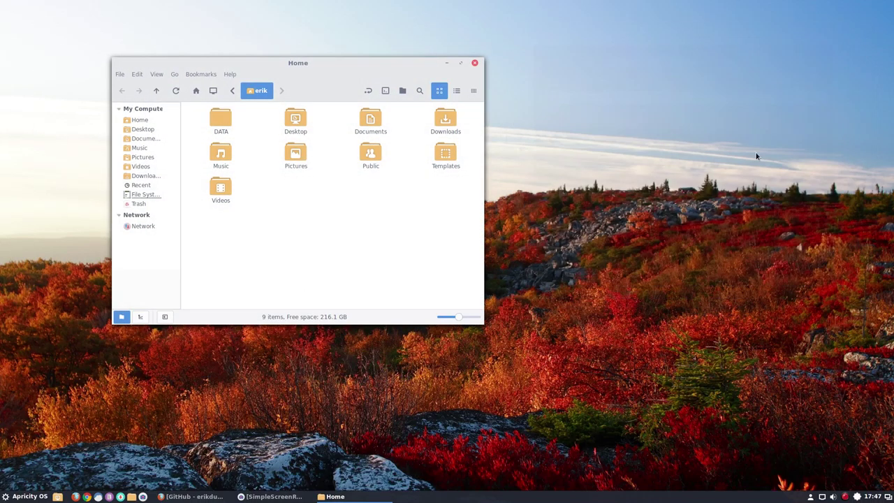
left_click(475, 63)
left_click(19, 497)
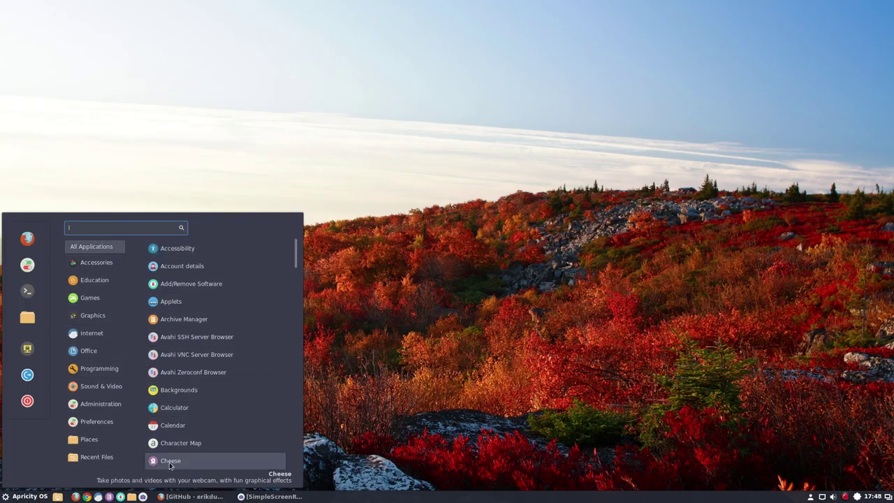
- Return to Firefox's ArchApricity GitHub page, scrolled to the script file list and README
left_click(408, 320)
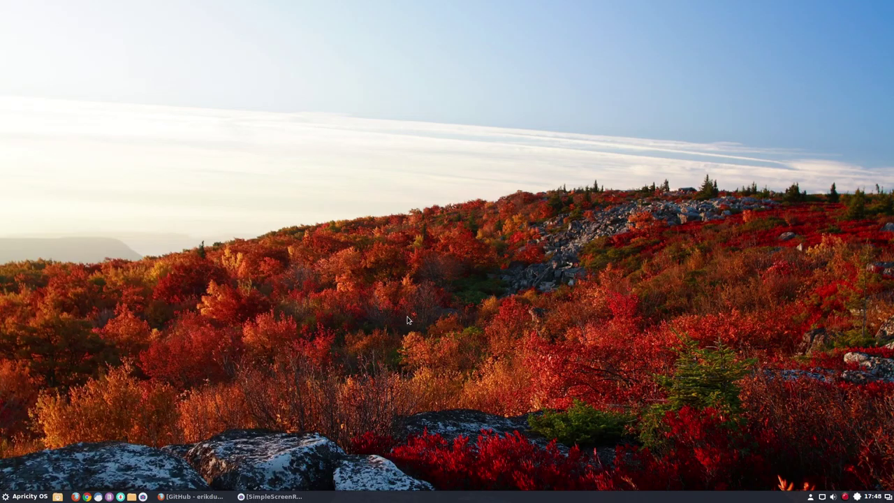
left_click(207, 496)
scroll(343, 243, "up", 10)
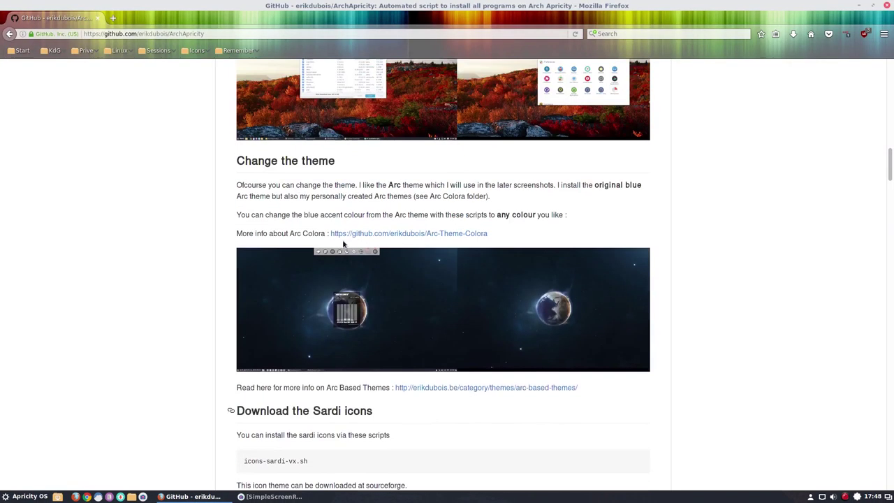
scroll(343, 243, "up", 20)
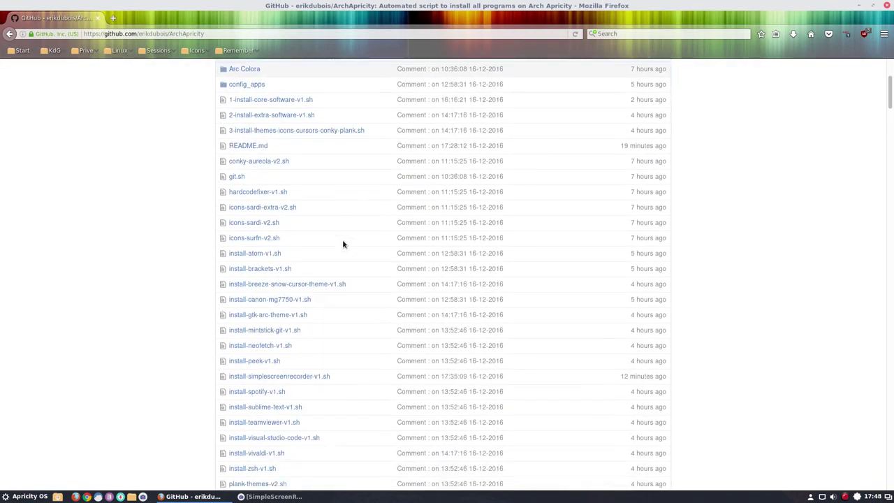
scroll(343, 244, "down", 4)
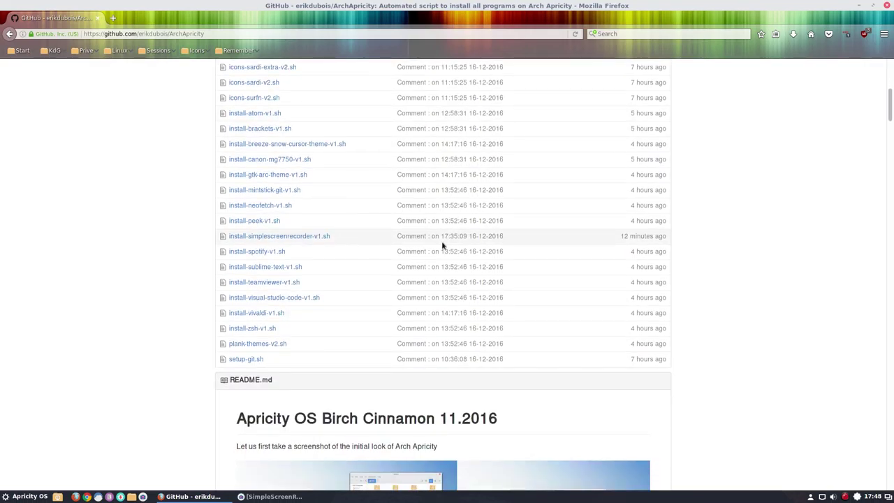